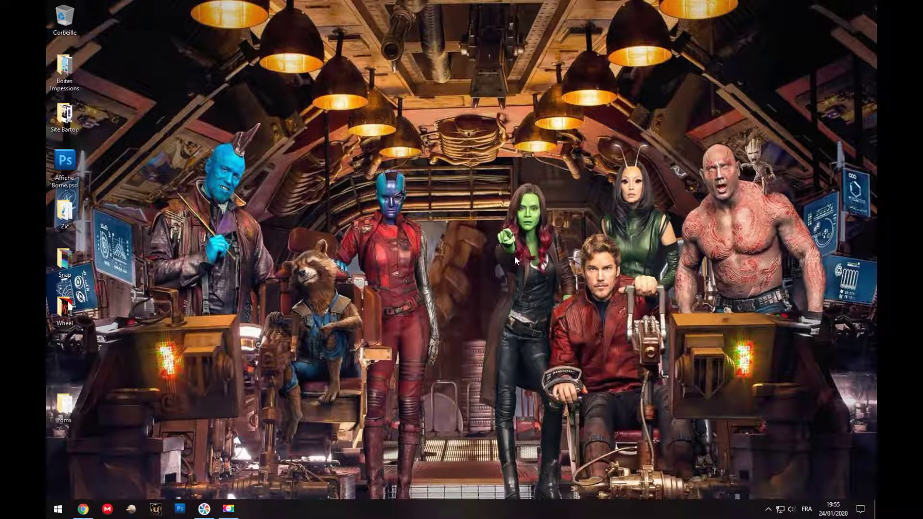
Look through the game files in the desktop's roms folder and close the folder
double_click(66, 404)
left_click_drag(266, 72, 323, 73)
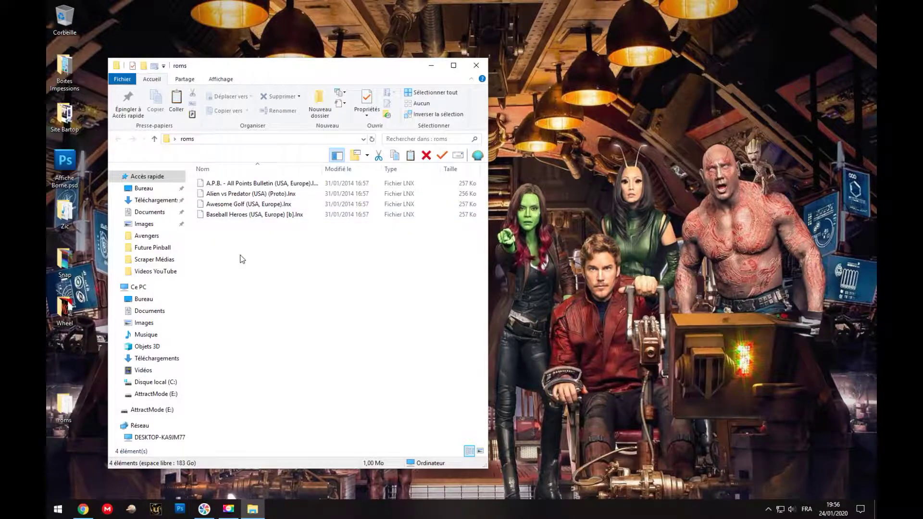
left_click(474, 67)
Switch to Chrome and view the downloads section of the Skraper website
left_click(83, 508)
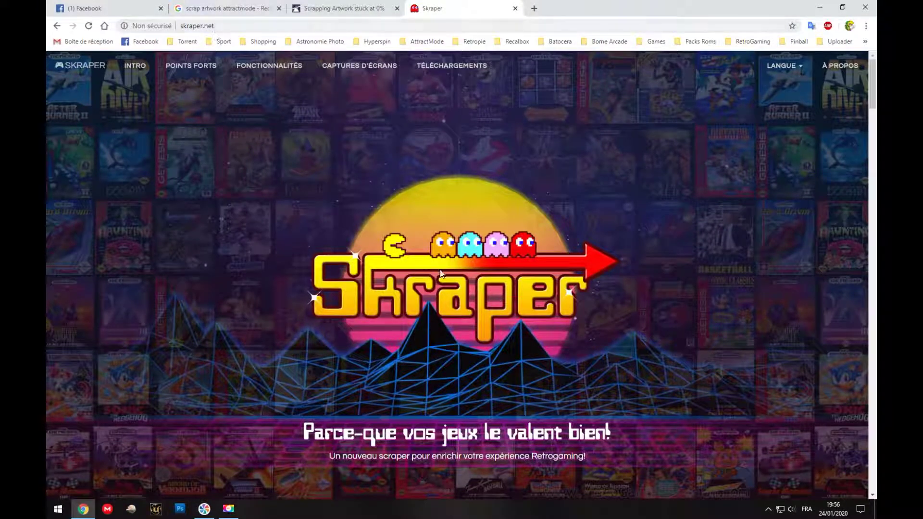
left_click(440, 67)
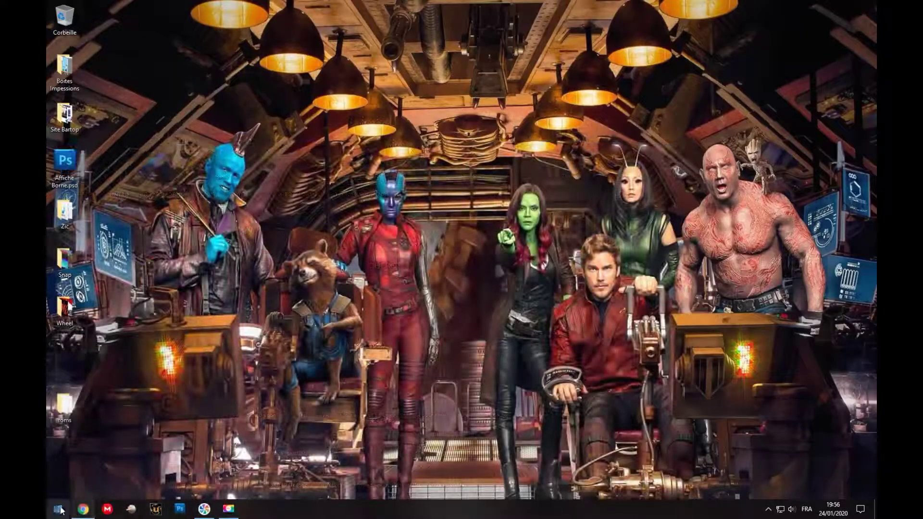
Launch SkraperUI.exe from the SkraperUI_Beta8 folder in Téléchargements and close the file explorer
key("super")
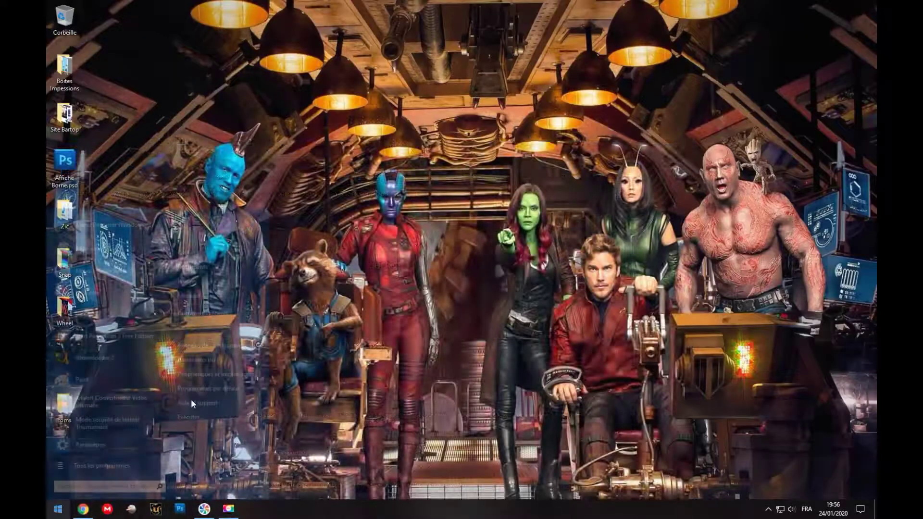
left_click(196, 327)
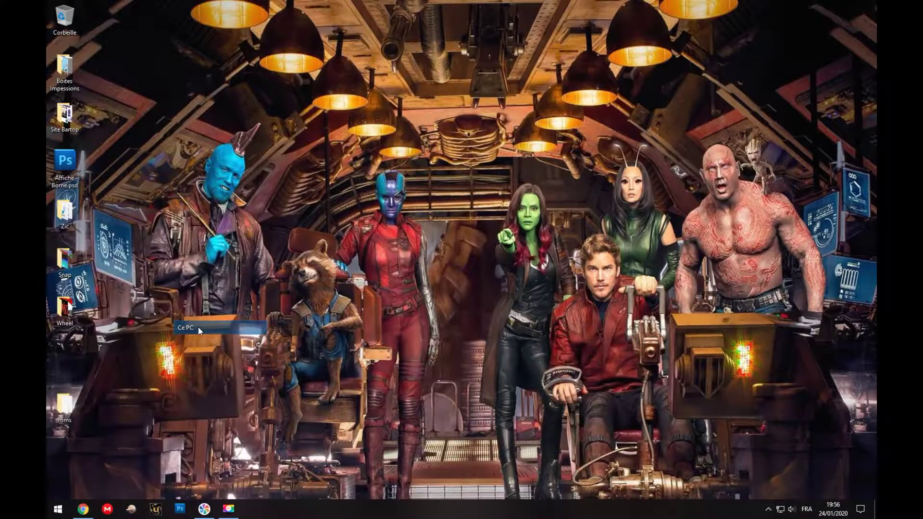
double_click(353, 247)
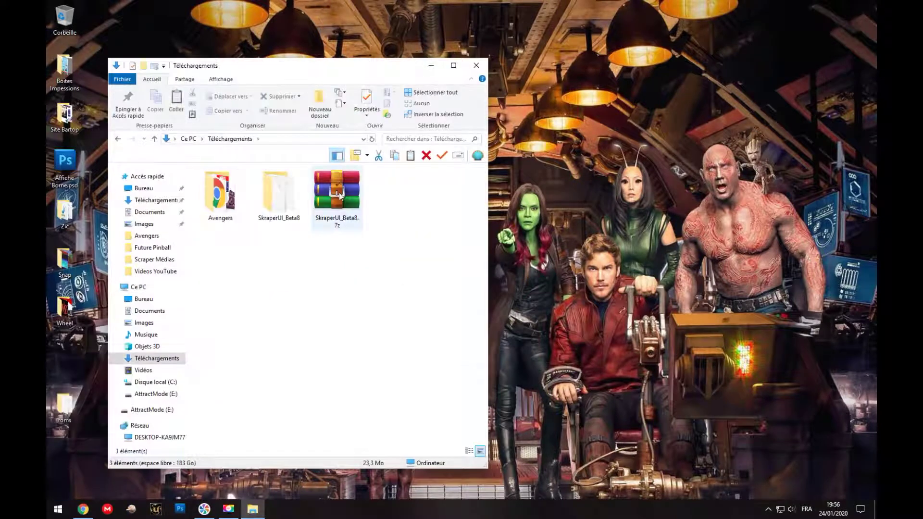
double_click(282, 197)
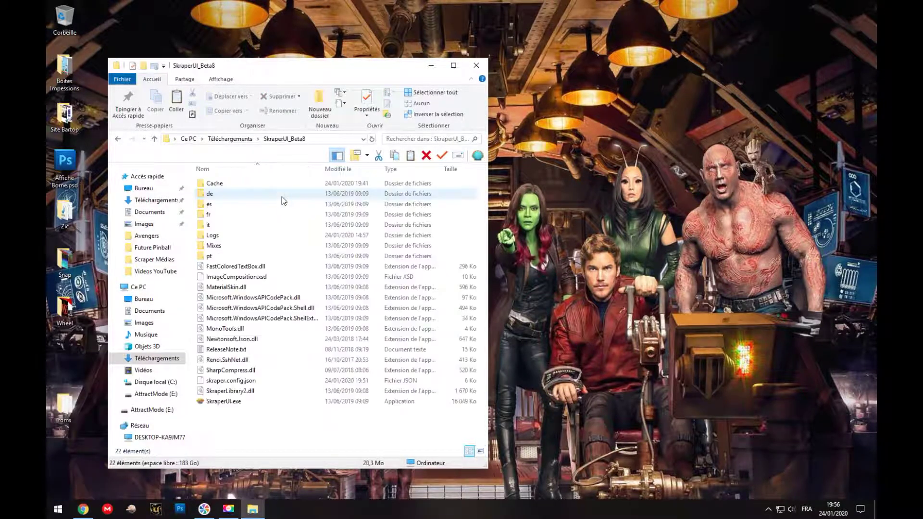
left_click(234, 404)
left_click(476, 65)
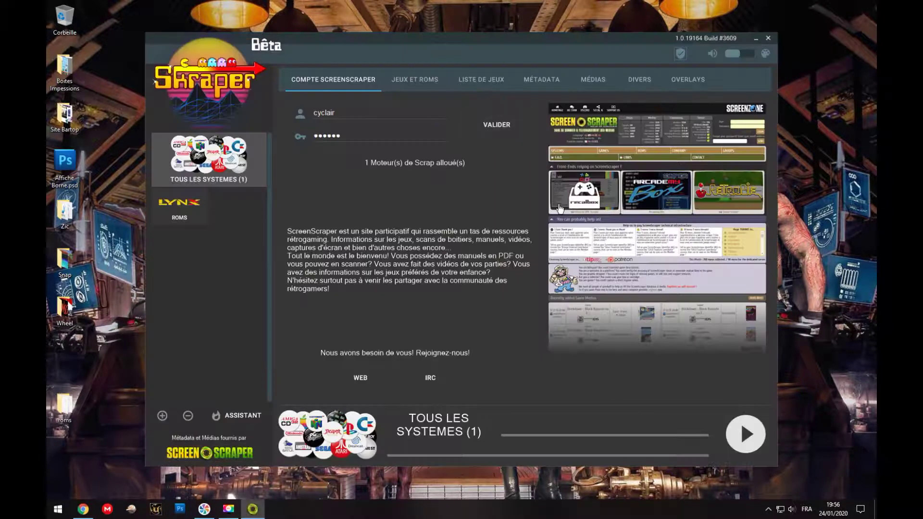
Start the configuration assistant, validate the existing ScreenScraper account and choose Emulation générique as the front-end
left_click(250, 416)
left_click(339, 305)
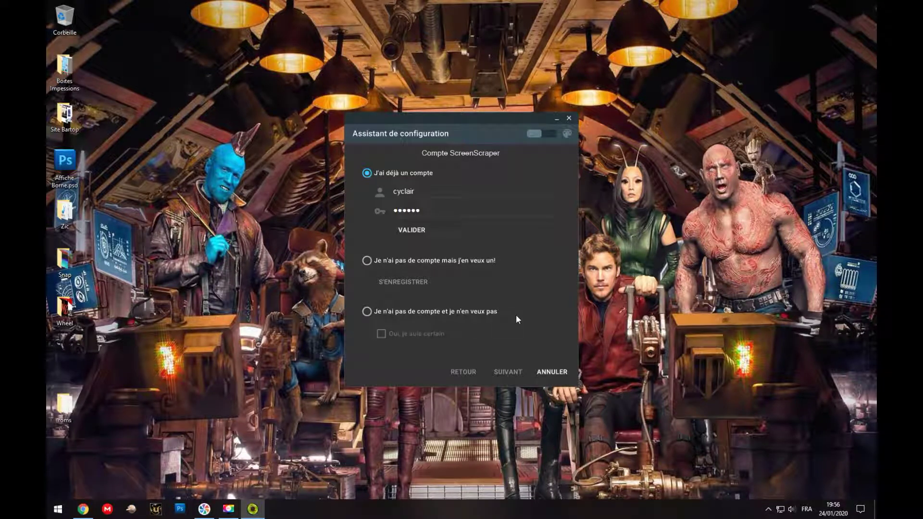
left_click(416, 231)
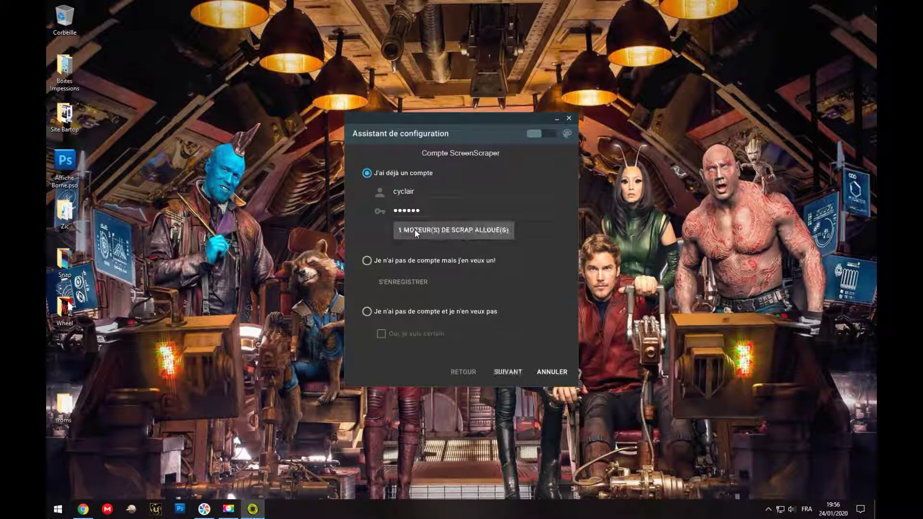
left_click(515, 371)
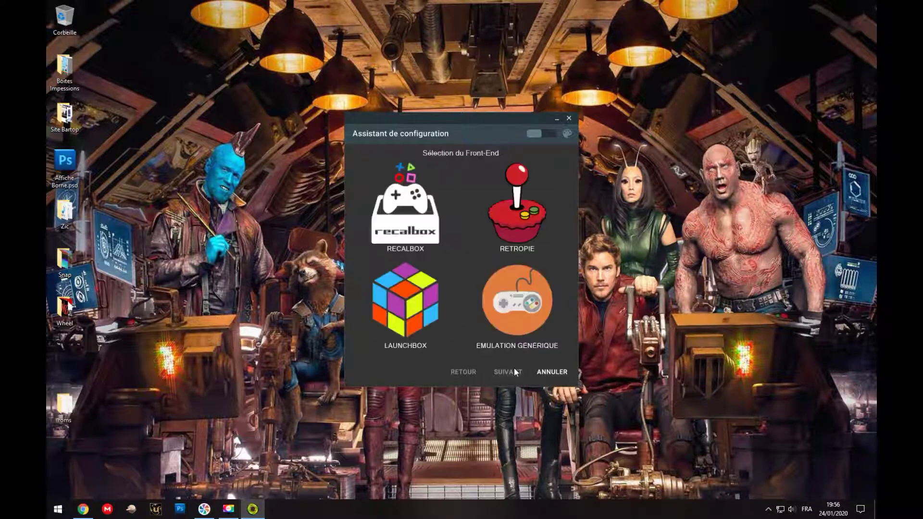
left_click(514, 310)
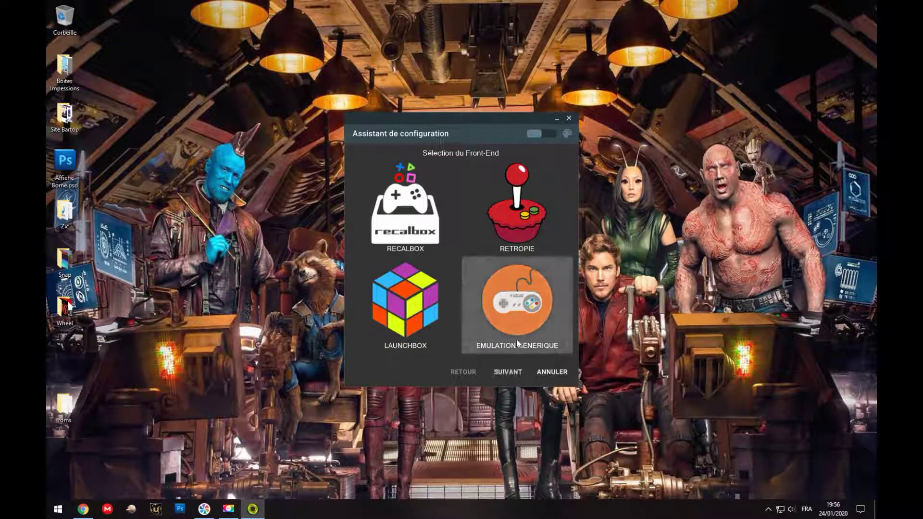
left_click(514, 374)
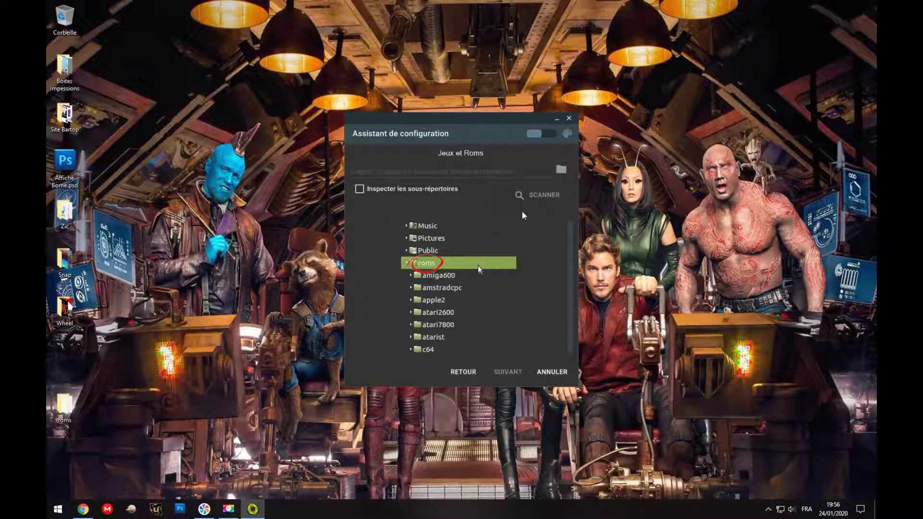
Set the desktop's roms folder as the games path and finish the configuration assistant
left_click(561, 169)
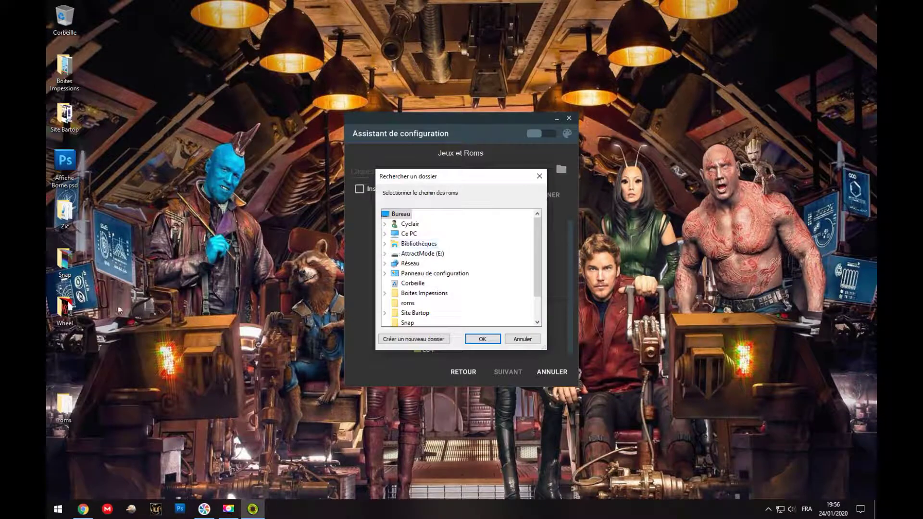
left_click_drag(65, 405, 409, 308)
left_click(409, 303)
left_click(478, 340)
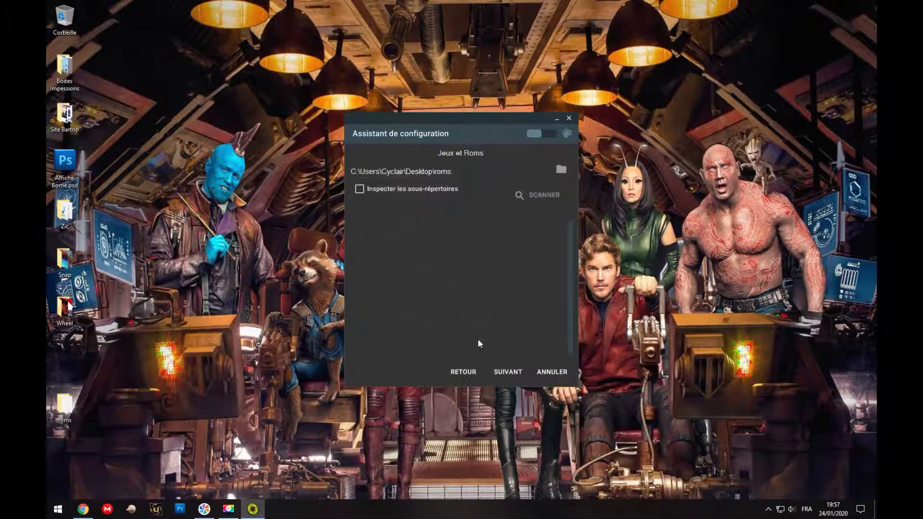
left_click(512, 373)
left_click(512, 373)
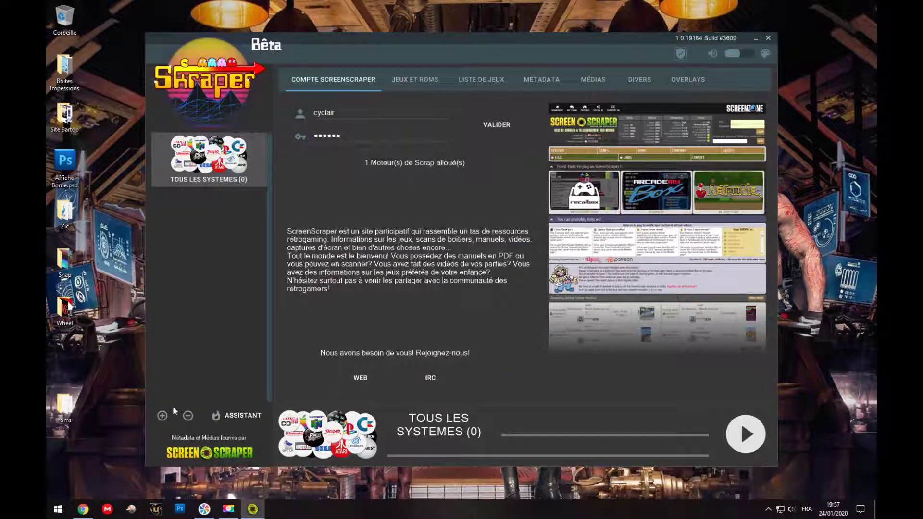
Add the Lynx system from the Console Portable category to the systems list
left_click(163, 416)
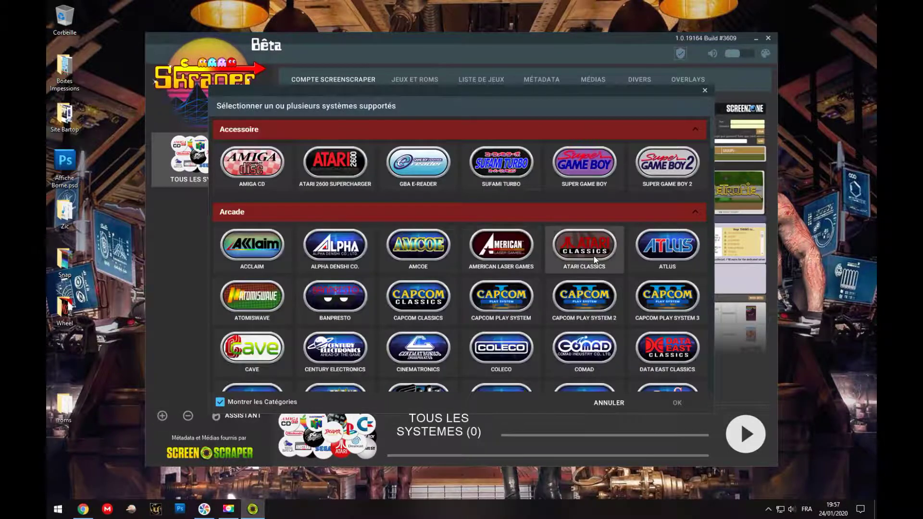
scroll(595, 261, "down", 6)
scroll(594, 261, "down", 10)
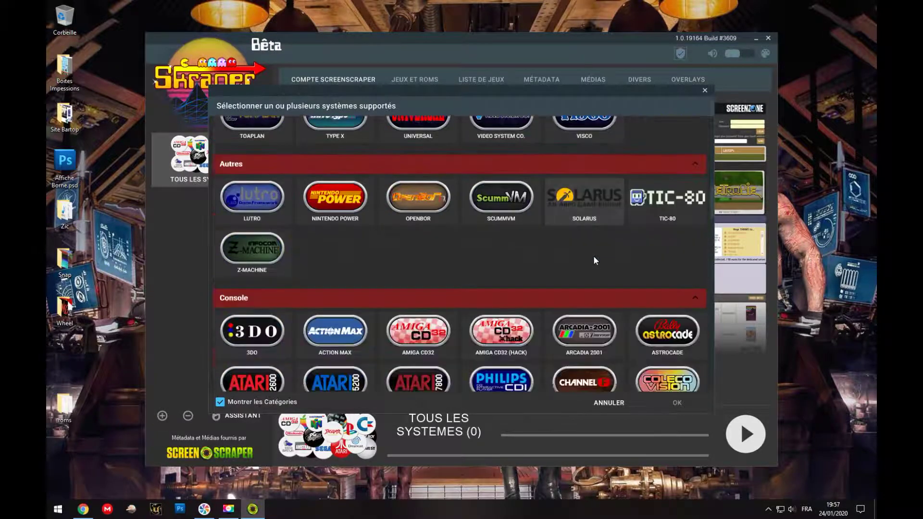
scroll(594, 260, "down", 7)
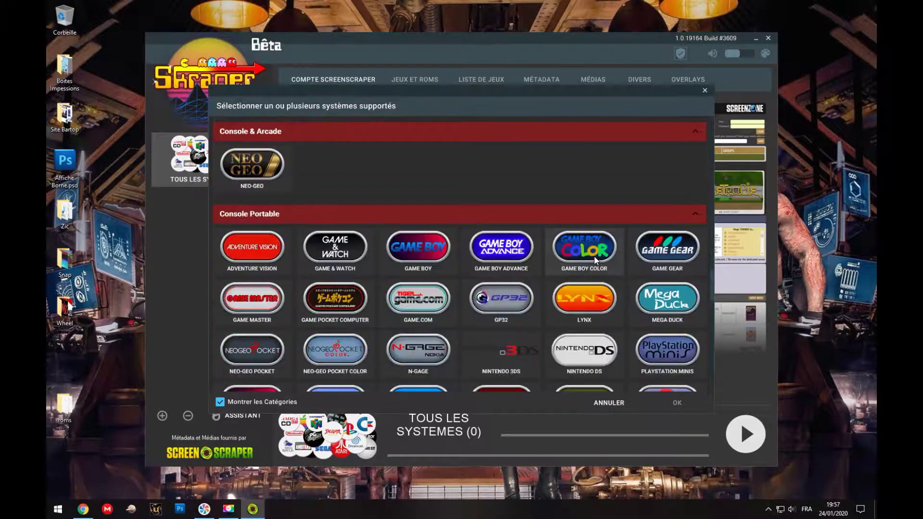
left_click(591, 299)
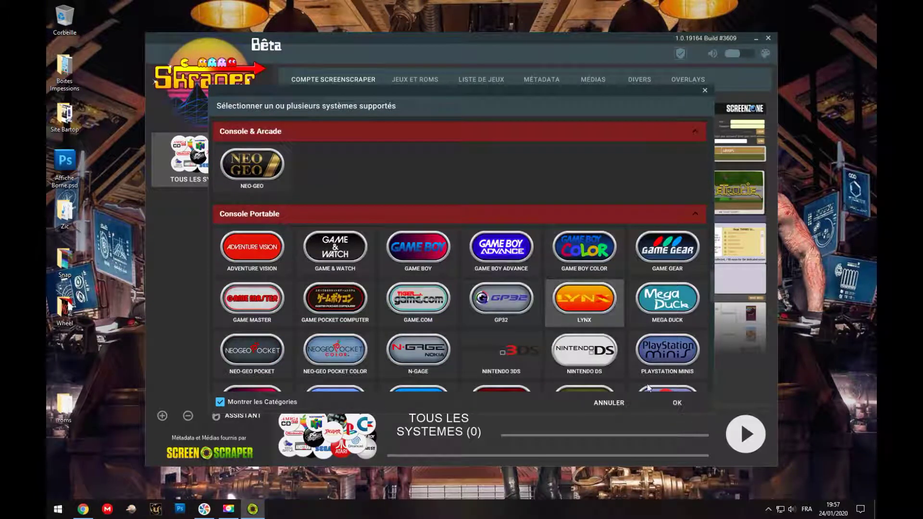
left_click(677, 403)
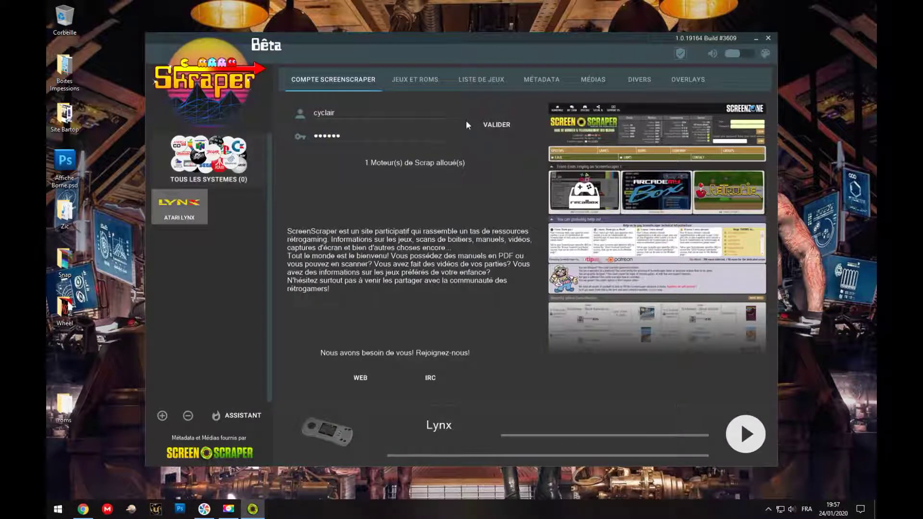
Set the Lynx games directory to the roms folder on the desktop
left_click(412, 80)
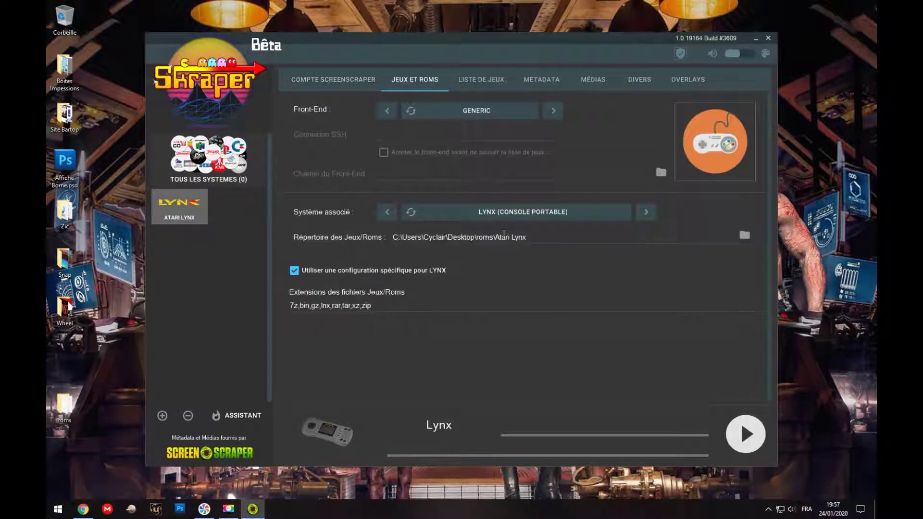
left_click_drag(496, 237, 533, 238)
left_click(744, 234)
left_click(416, 244)
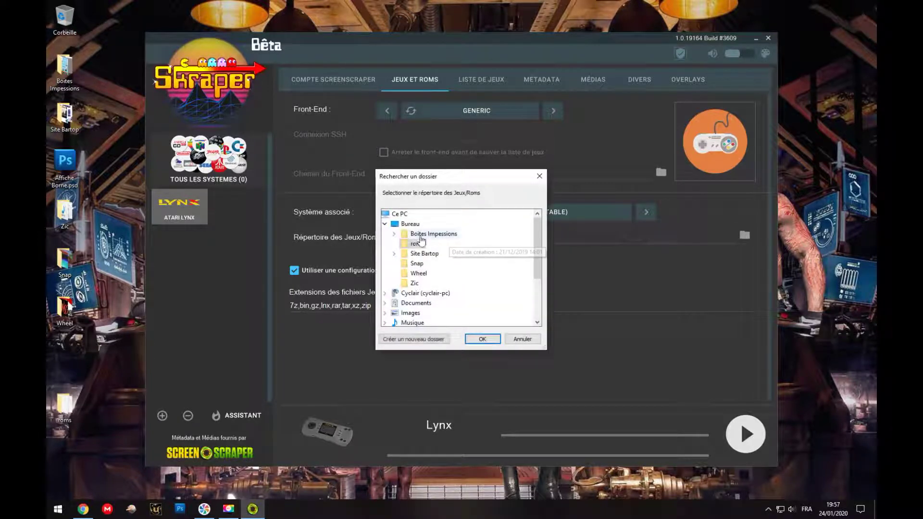
left_click(482, 338)
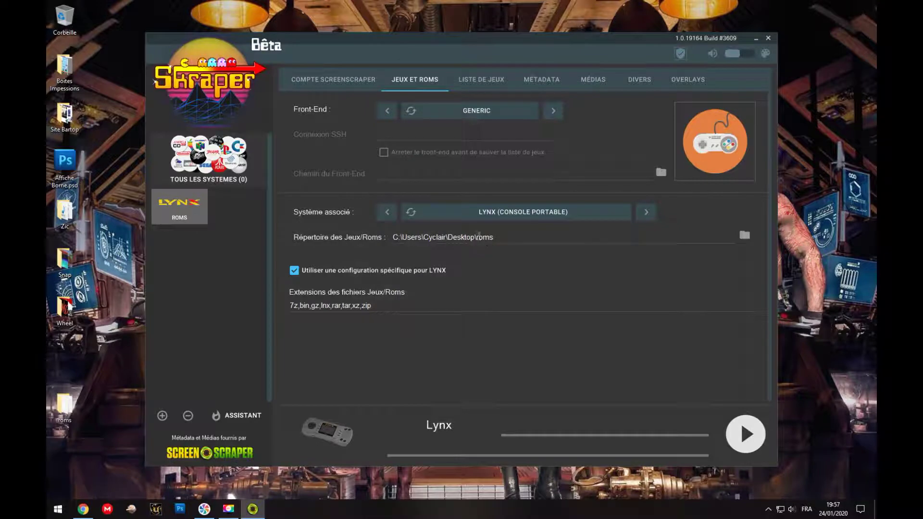
left_click_drag(478, 237, 504, 237)
left_click(504, 236)
Enable a Lynx-specific media configuration and set the first retrieved media entry to Video
left_click(588, 79)
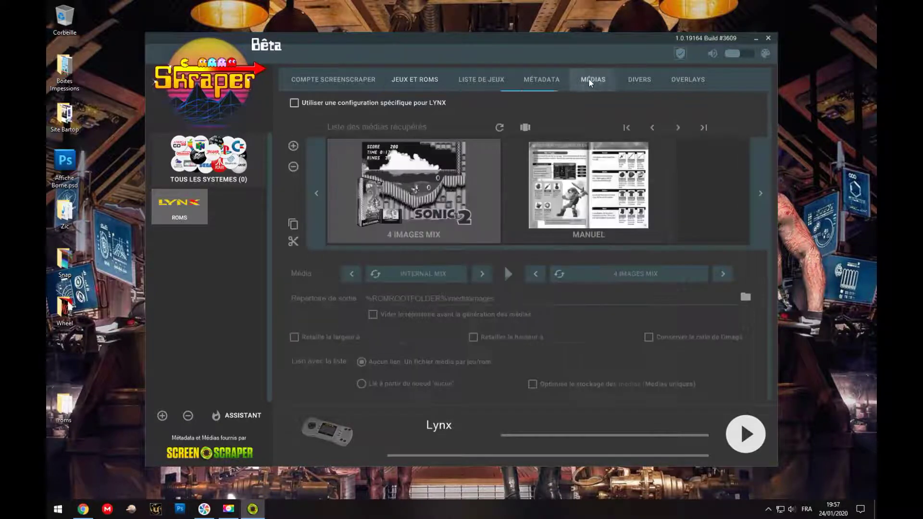
left_click(294, 104)
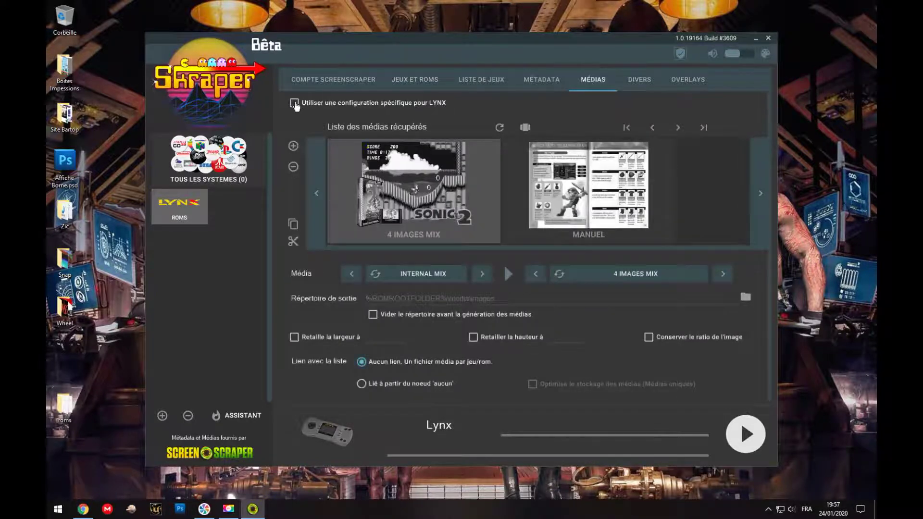
left_click(351, 274)
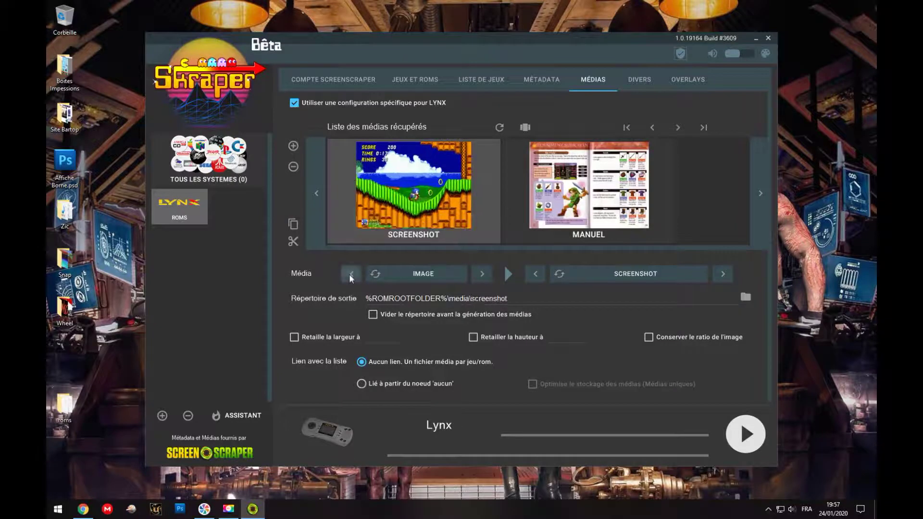
left_click(349, 274)
left_click(349, 273)
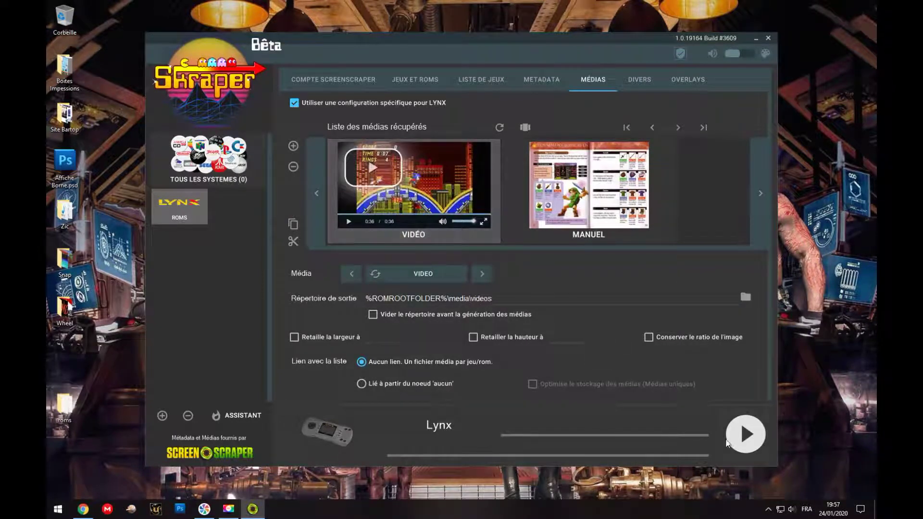
Run the scrape for the Lynx games and return to the settings when it finishes
left_click(745, 435)
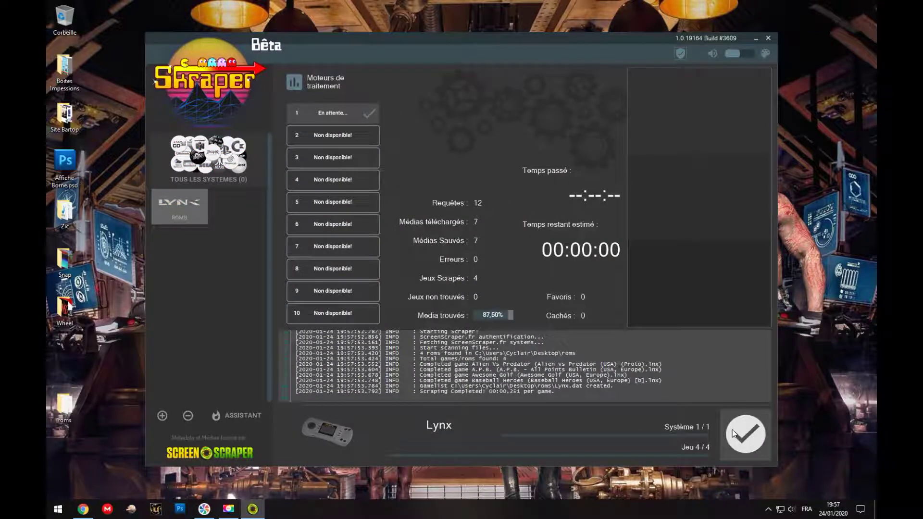
left_click(745, 434)
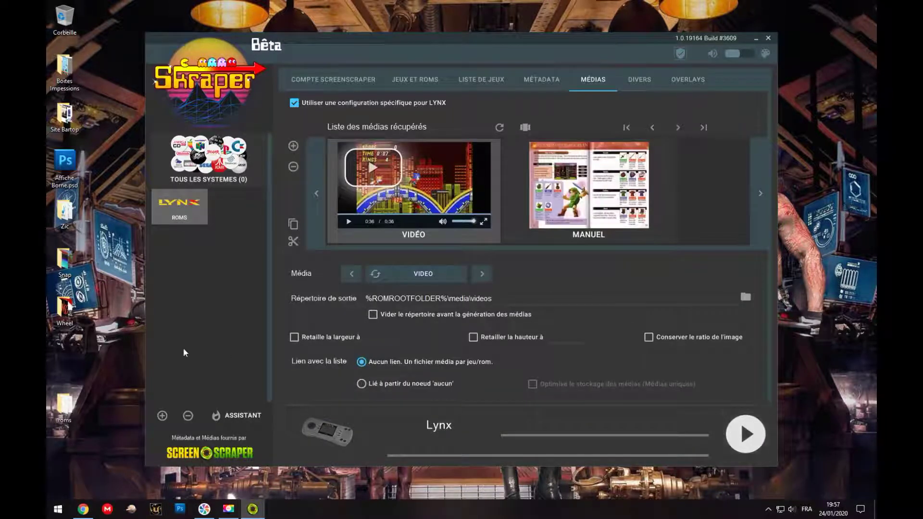
Check the scraped video files in the roms folder's media\videos subfolder and close the explorer window
double_click(67, 405)
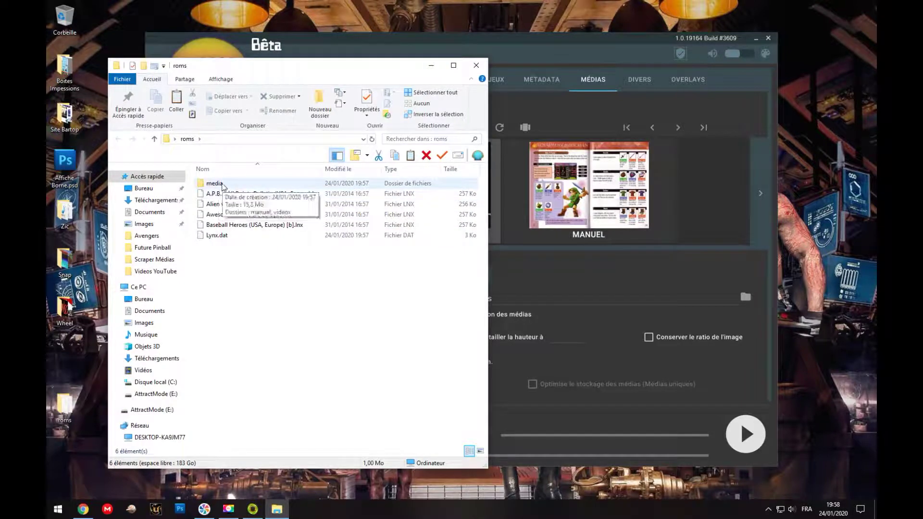
double_click(222, 186)
double_click(217, 194)
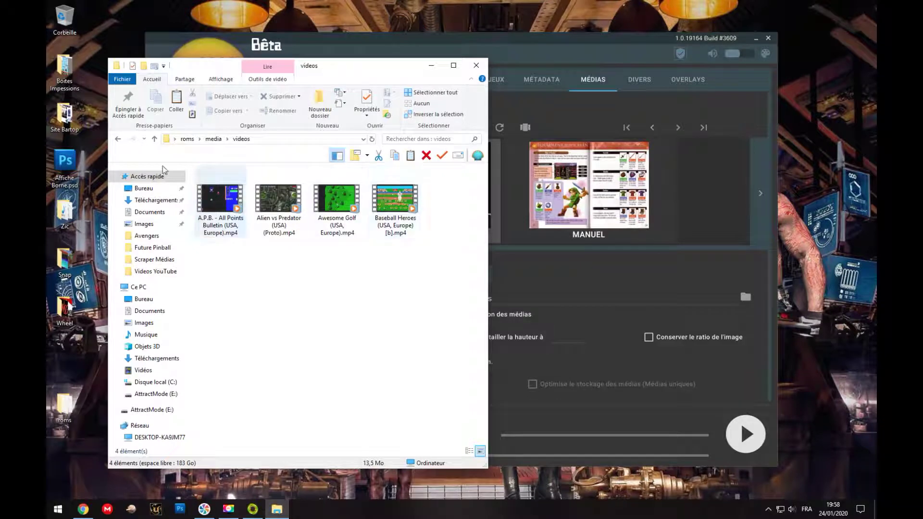
left_click(117, 143)
left_click(117, 143)
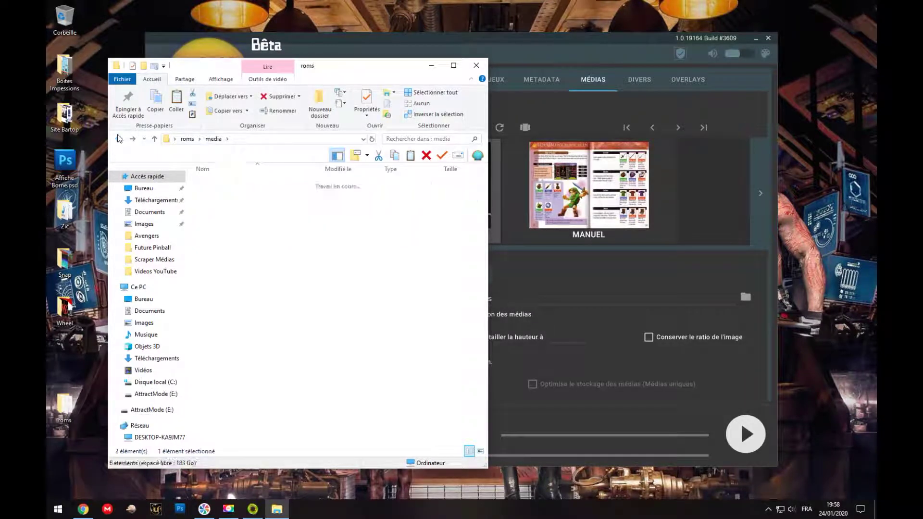
left_click(476, 65)
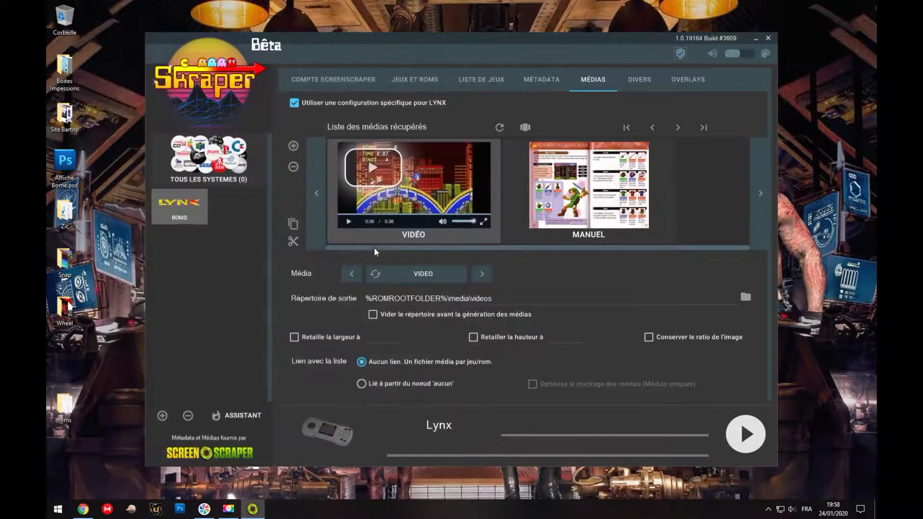
Change the first retrieved Lynx media entry to the Image media type with Logo as its image
left_click(354, 274)
left_click(354, 274)
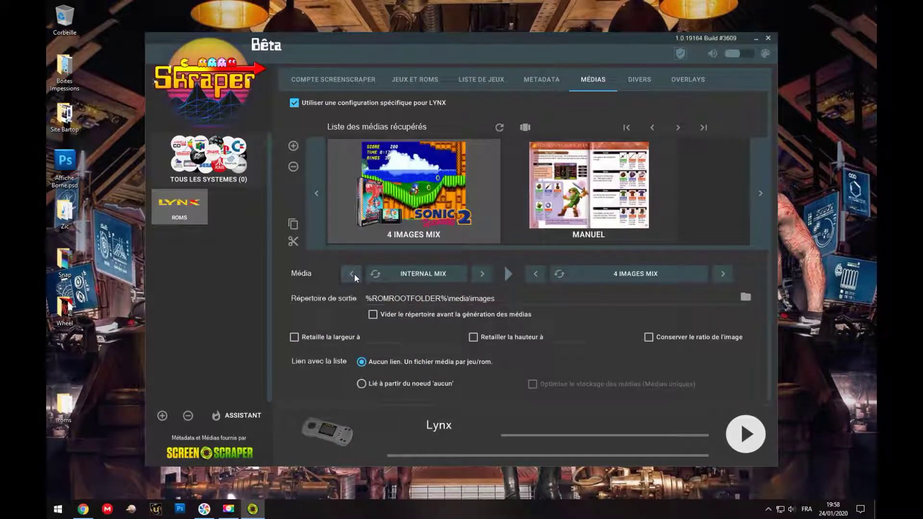
left_click(354, 274)
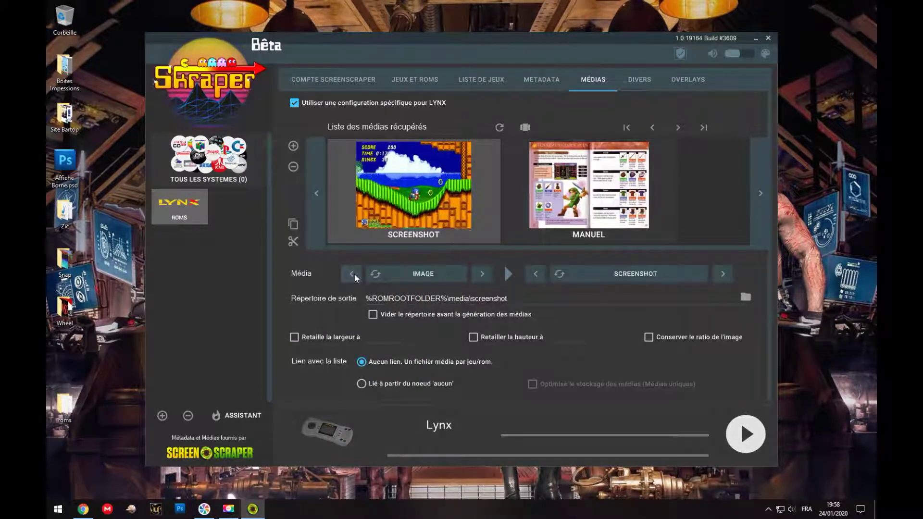
left_click(535, 274)
left_click(535, 274)
left_click(535, 274)
left_click(536, 274)
left_click(535, 274)
left_click(536, 274)
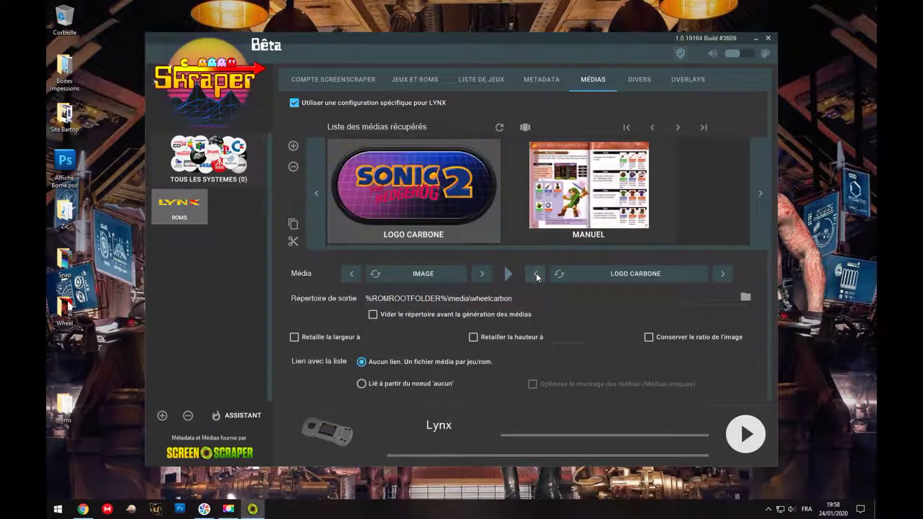
left_click(536, 274)
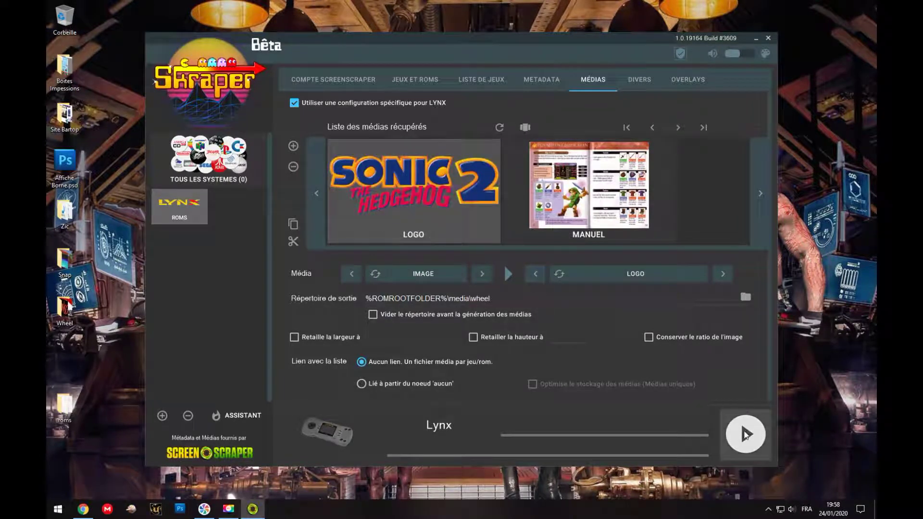
Run the scrape for the Lynx games and open the scraped logos in the roms folder's media\wheel subfolder
left_click(745, 433)
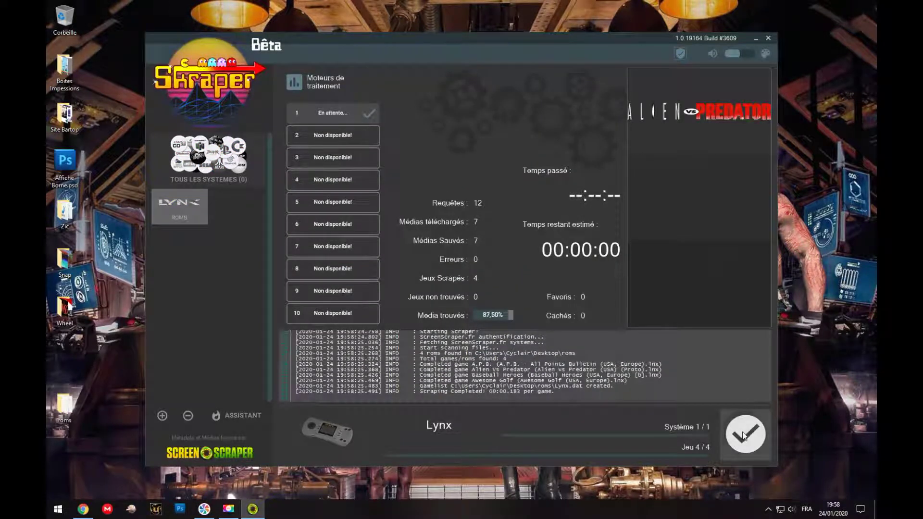
left_click(743, 433)
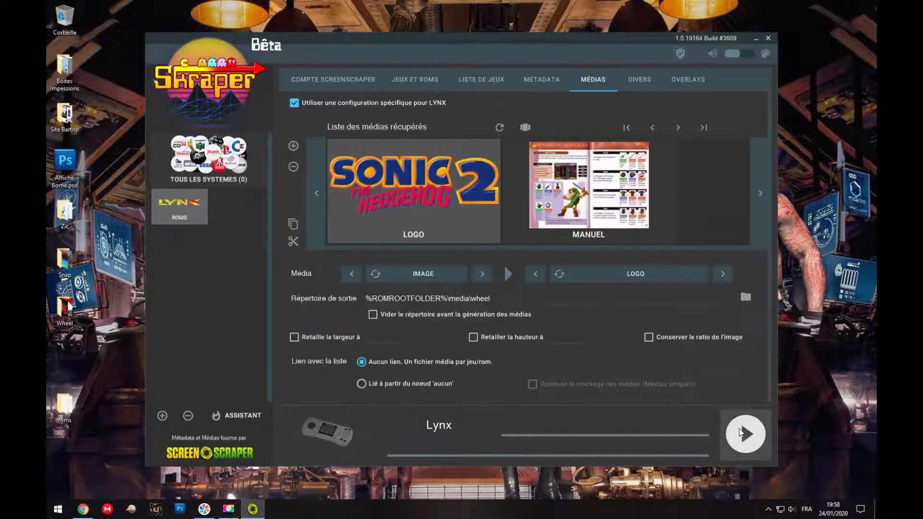
double_click(62, 400)
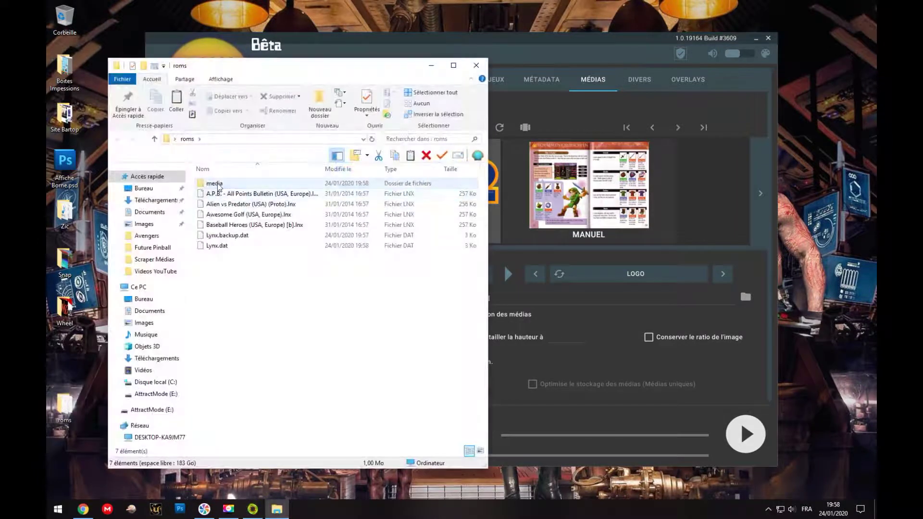
double_click(215, 184)
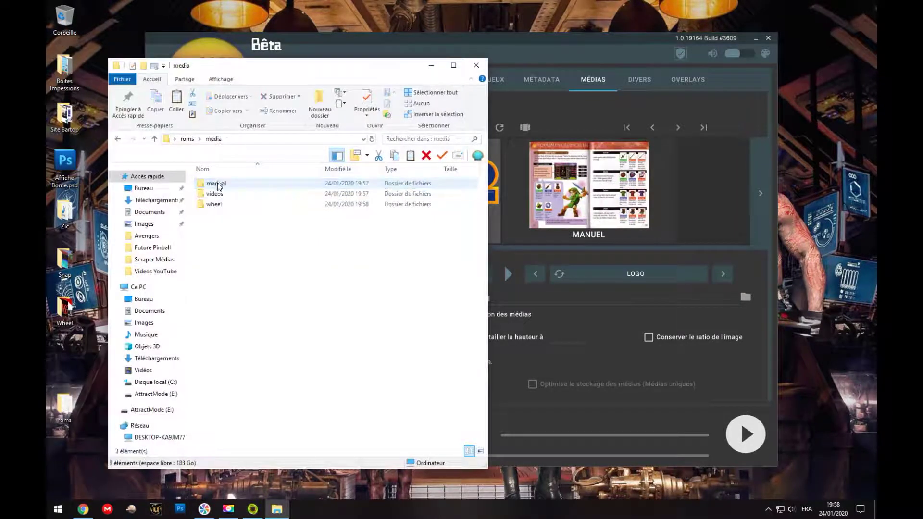
double_click(216, 206)
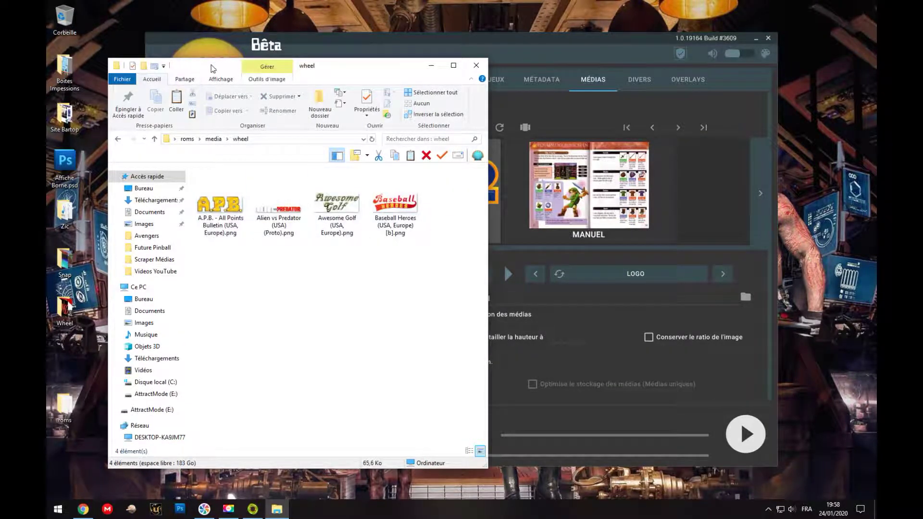
Close Skraper and move the wheel folder window to the middle of the desktop
left_click_drag(213, 69, 232, 66)
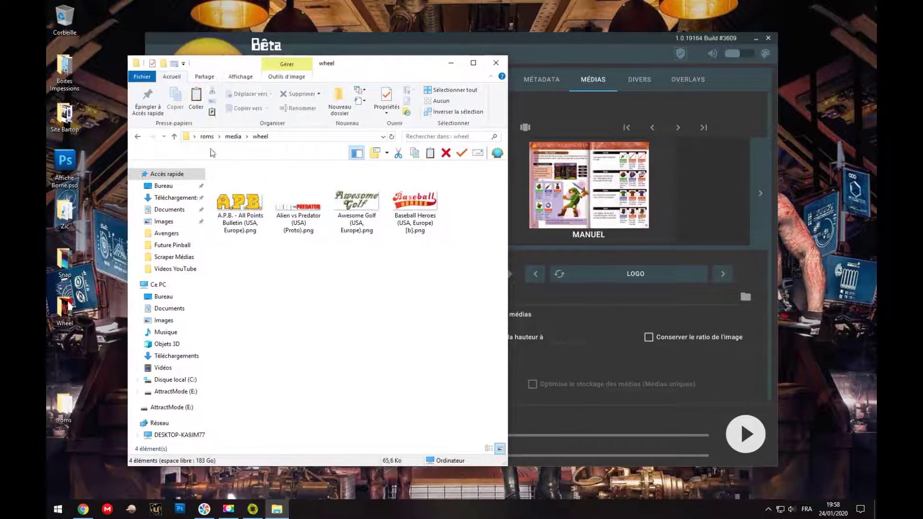
left_click(773, 36)
left_click(769, 37)
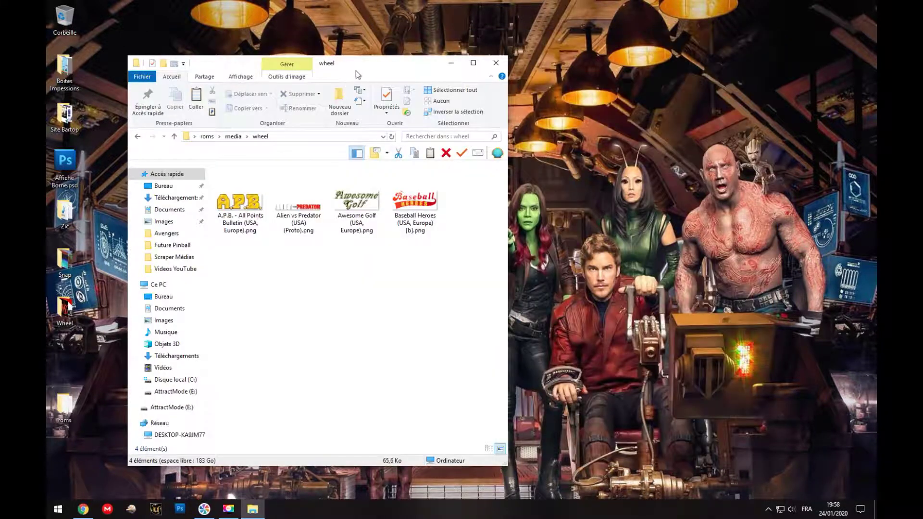
left_click_drag(361, 64, 494, 57)
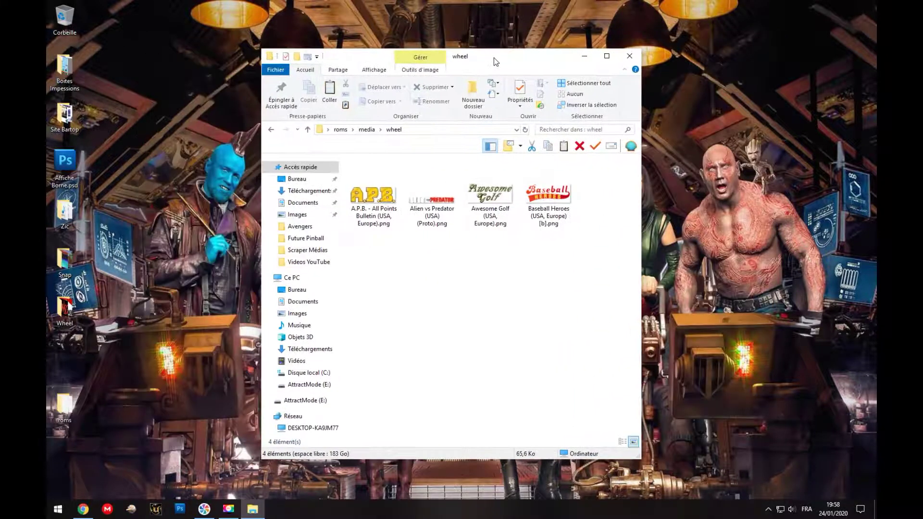
Look at the scraped files in media\videos and return to the roms folder
left_click(271, 130)
double_click(372, 188)
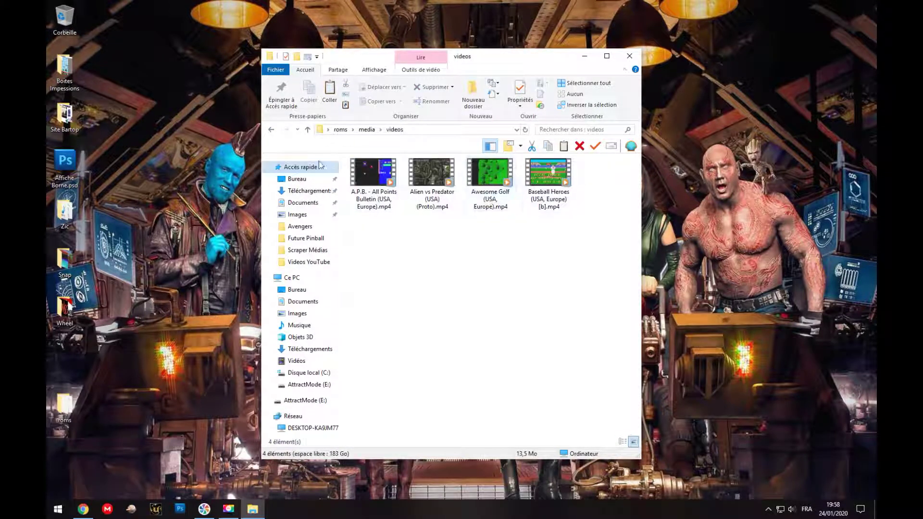
left_click(268, 131)
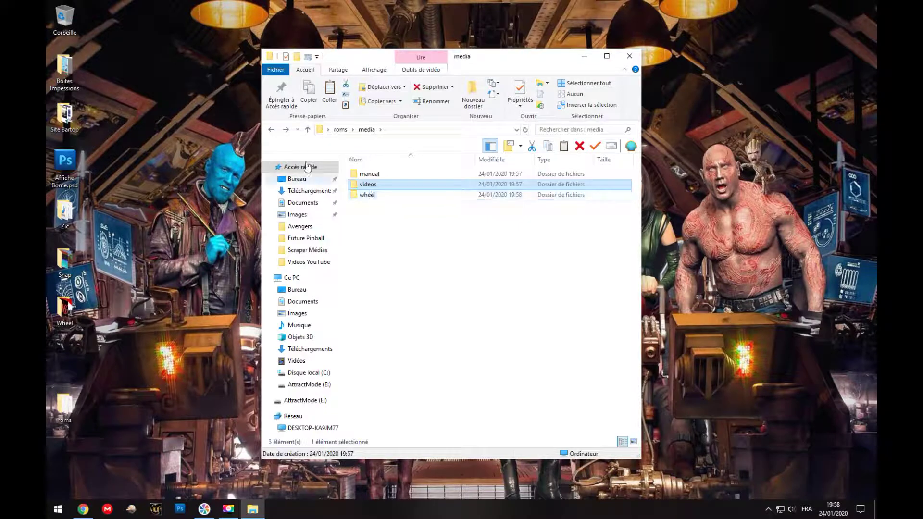
left_click(271, 131)
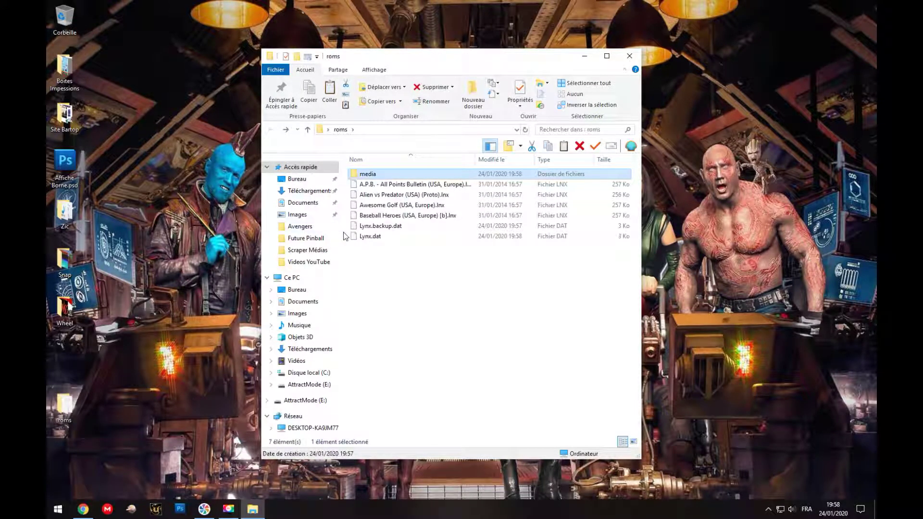
Compare the Lynx rom file names with the files in the media\videos and media\wheel subfolders, then return to roms
left_click(419, 215)
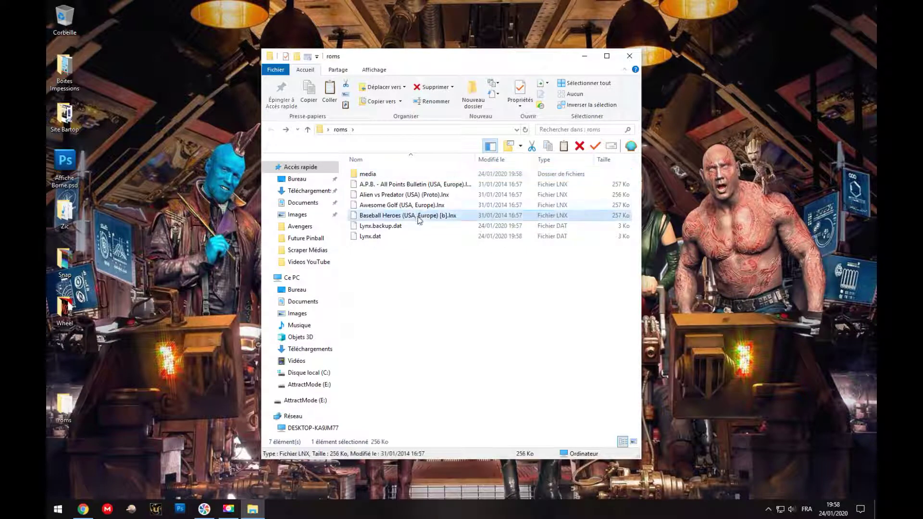
left_click(423, 205)
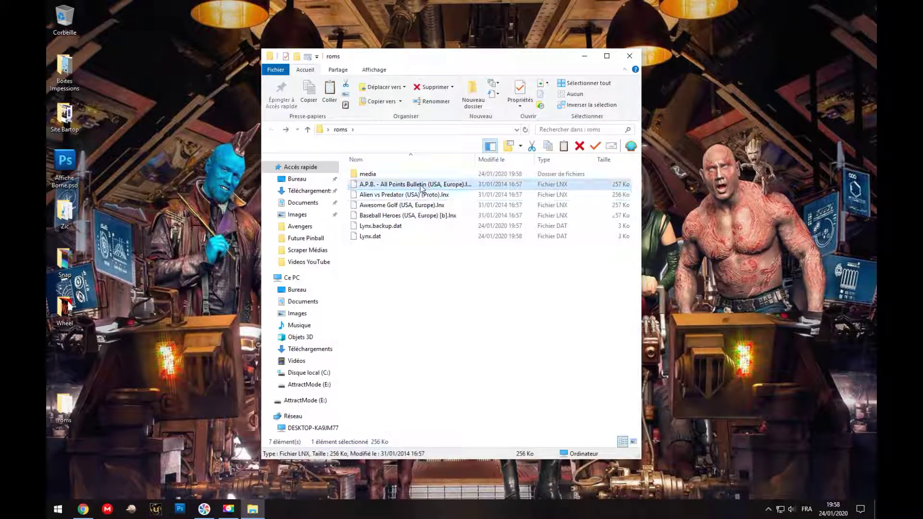
double_click(373, 175)
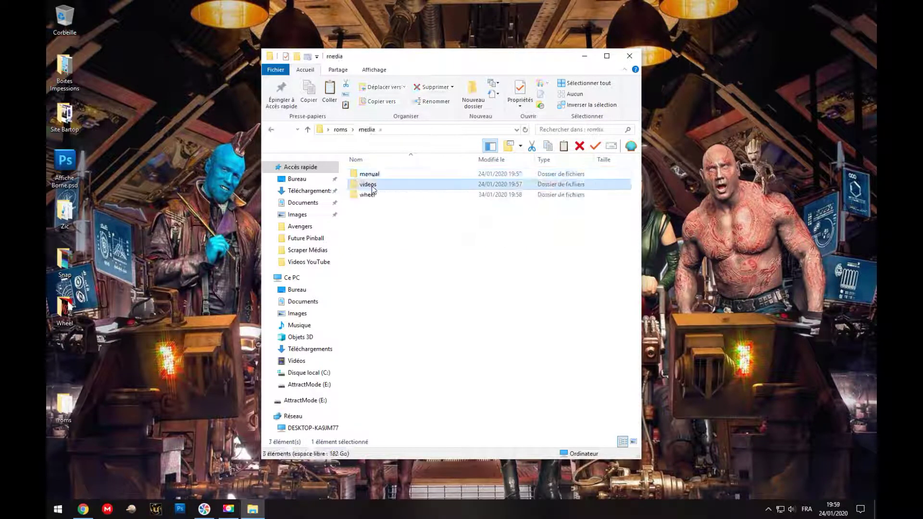
double_click(374, 185)
left_click(431, 173)
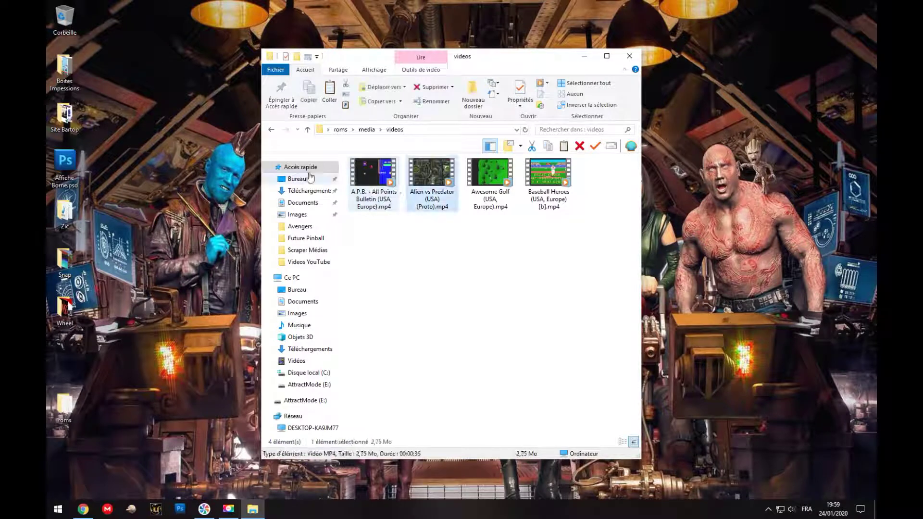
left_click(271, 129)
double_click(390, 192)
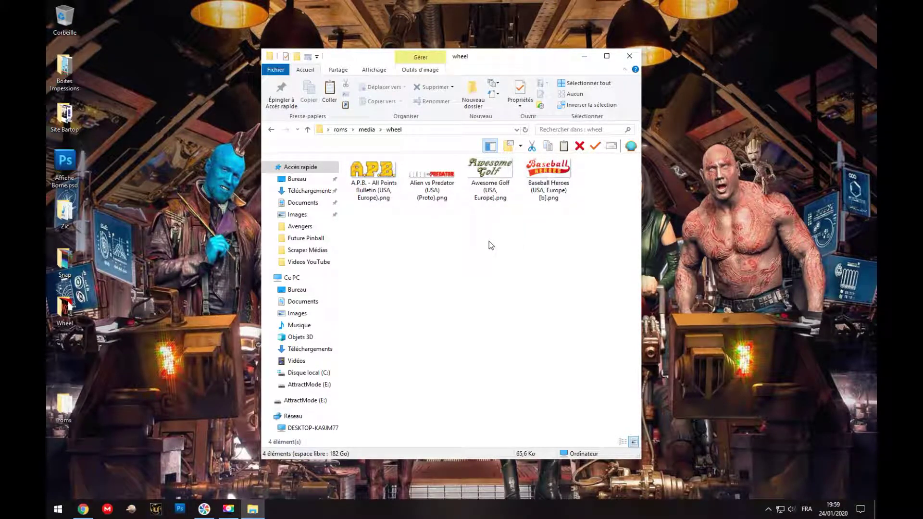
left_click(272, 131)
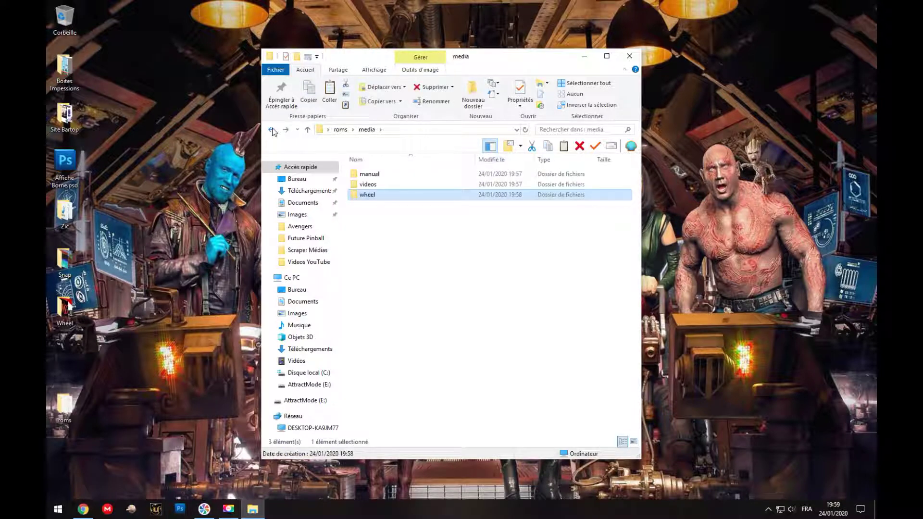
left_click(272, 129)
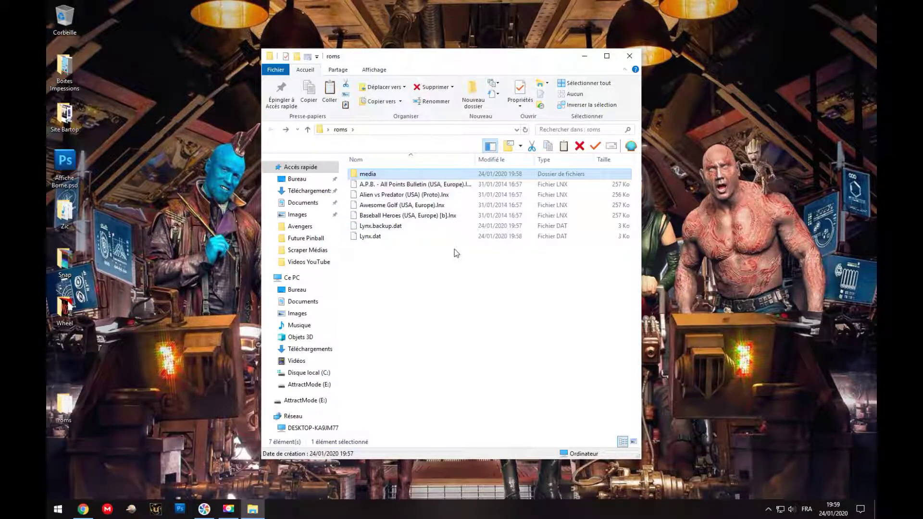
Review the four rom files, Lynx.dat and the contents of the videos and wheel subfolders once more, ending in roms
left_click(410, 186)
left_click(402, 195)
left_click(391, 205)
left_click(383, 215)
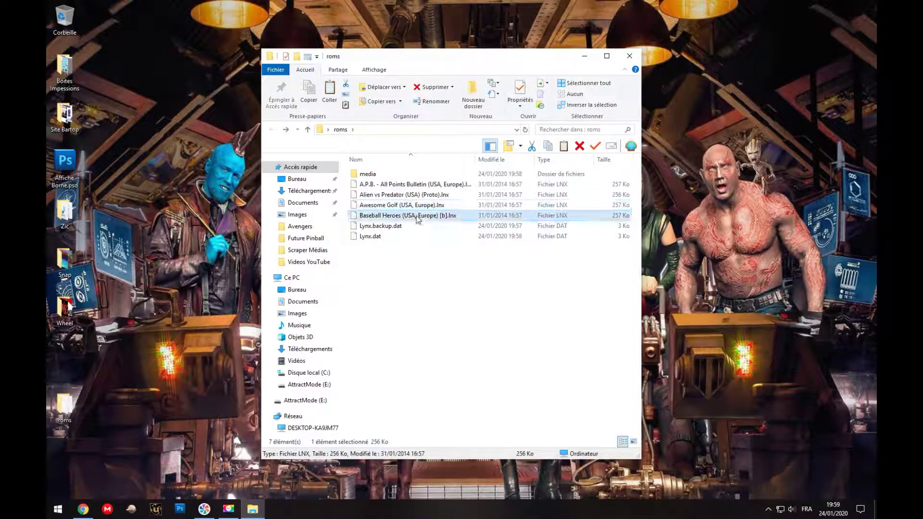
left_click(372, 238)
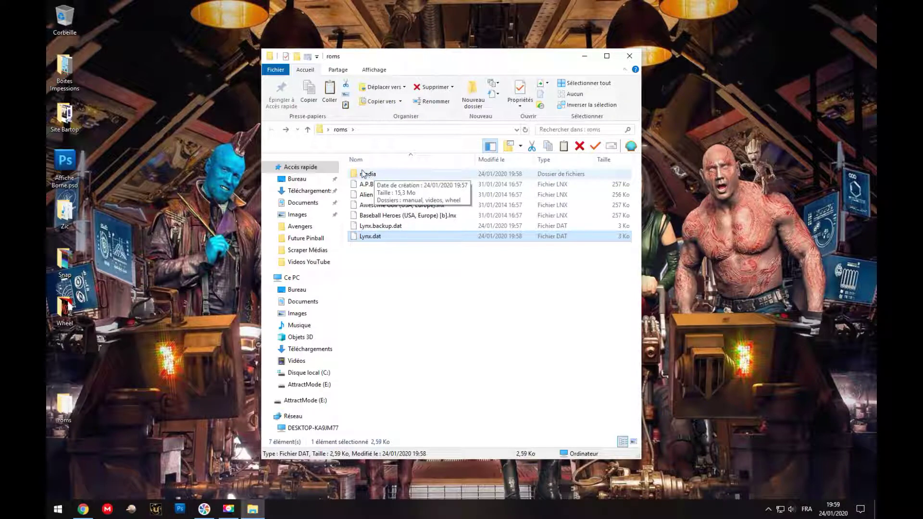
double_click(374, 173)
double_click(368, 185)
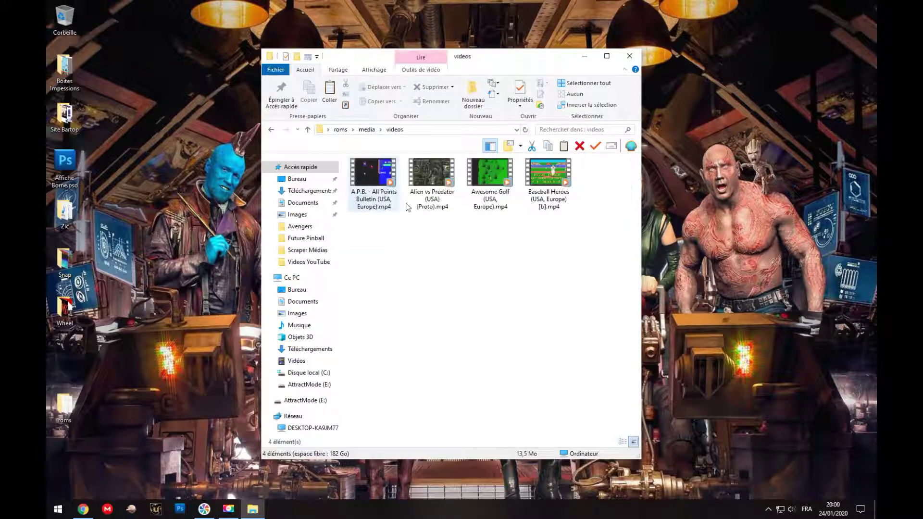
key("alt+Left")
double_click(367, 195)
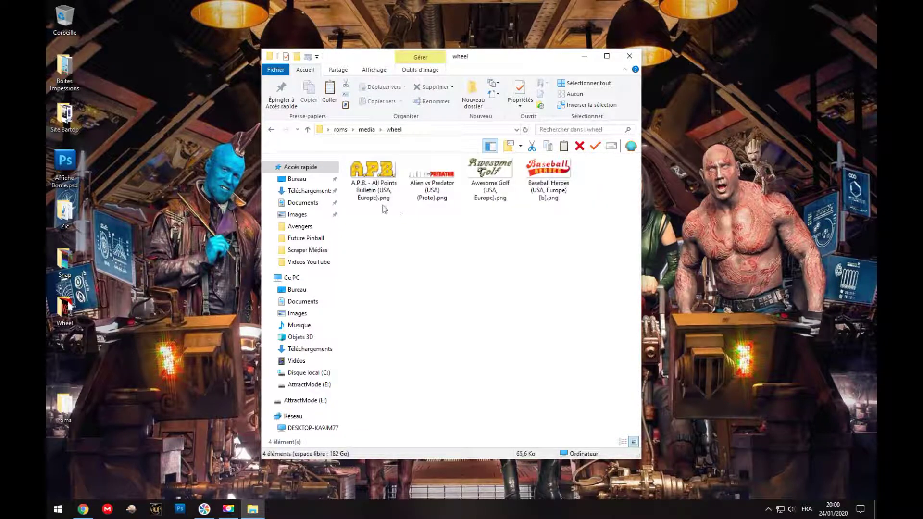
left_click(271, 130)
left_click(272, 131)
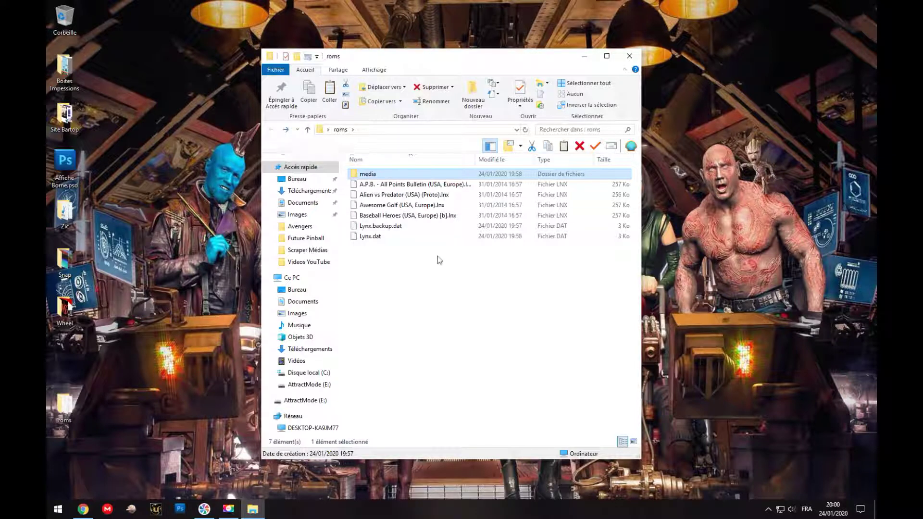
Delete Lynx.dat and Lynx.backup.dat from the roms folder
left_click(403, 250)
left_click(378, 237)
left_click(384, 228, "ctrl")
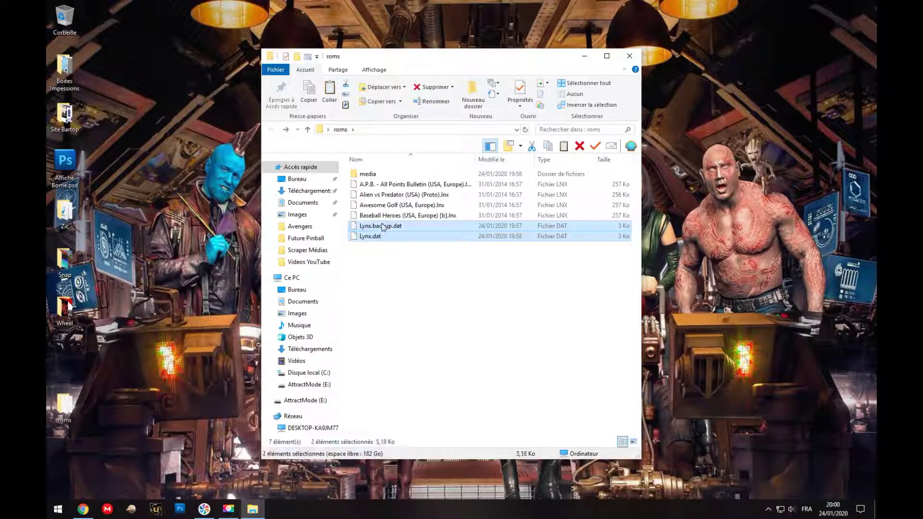
key("Delete")
key("Return")
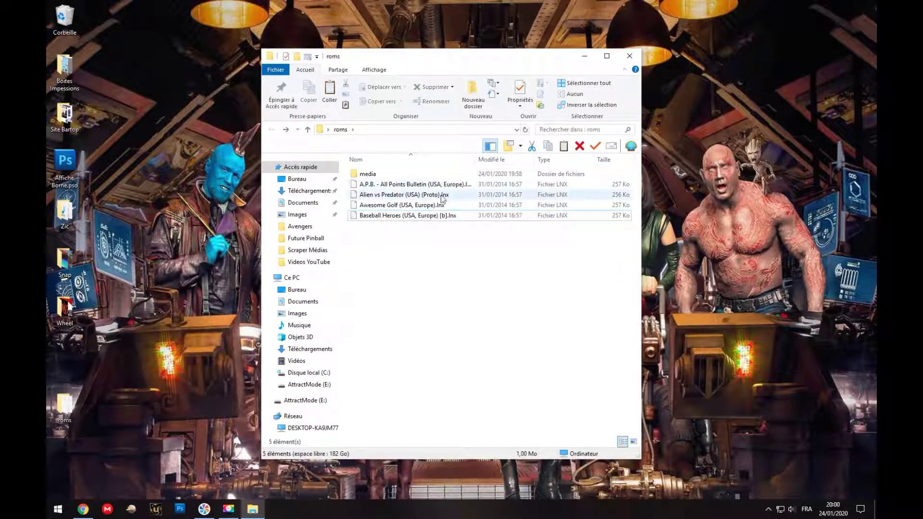
Move the roms window aside and create a desktop folder named Atari Lynx
left_click_drag(400, 62, 263, 56)
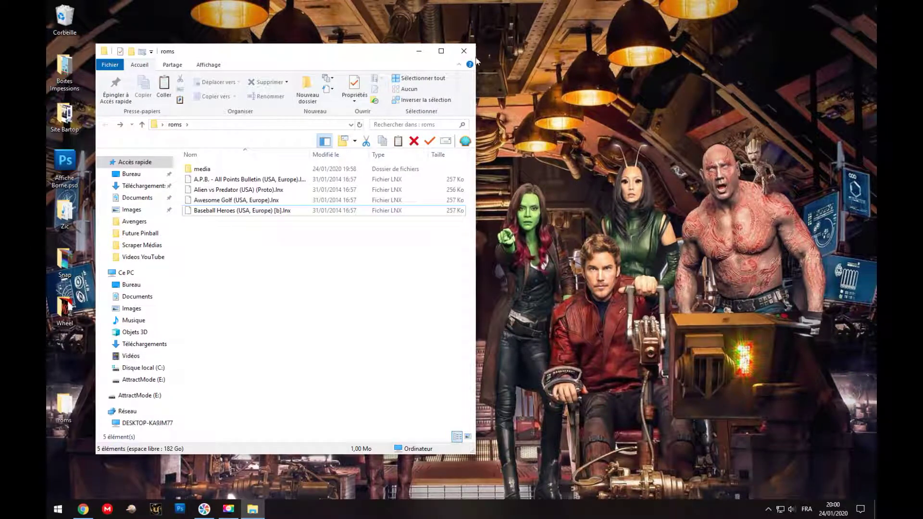
right_click(561, 136)
mouse_move(664, 212)
left_click(710, 217)
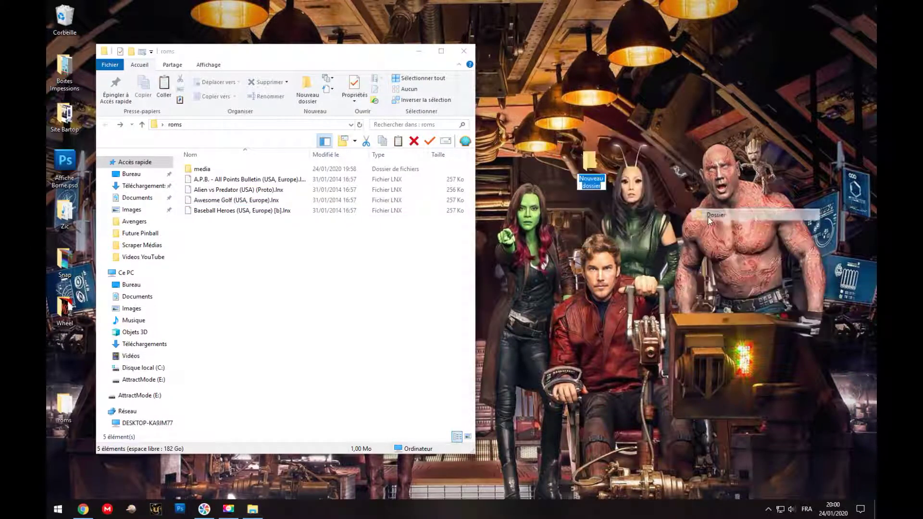
type("A")
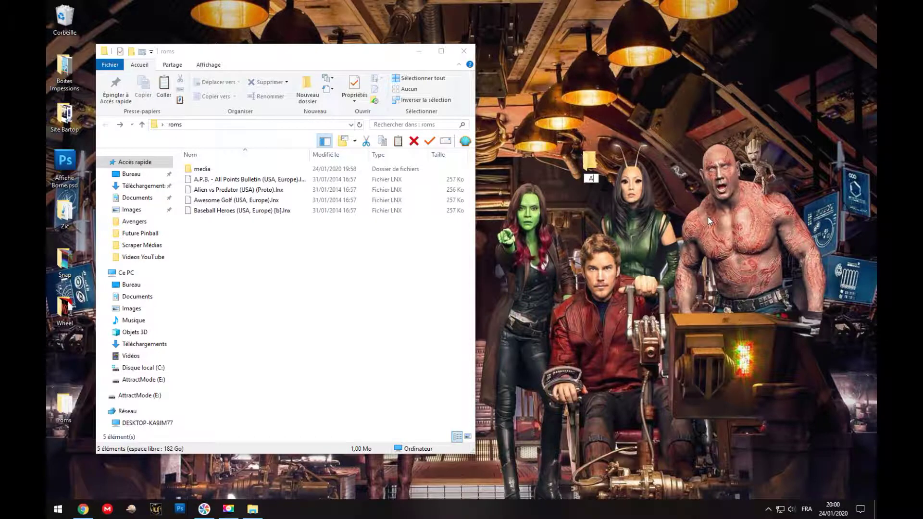
type("tari Lynx")
key("Return")
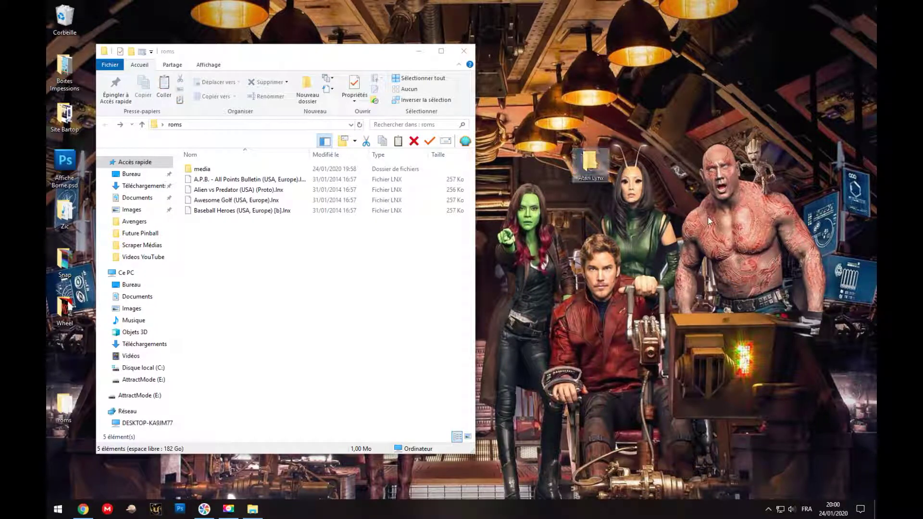
Open the Atari Lynx folder beside the roms window and move the four Lynx rom files into it
double_click(591, 165)
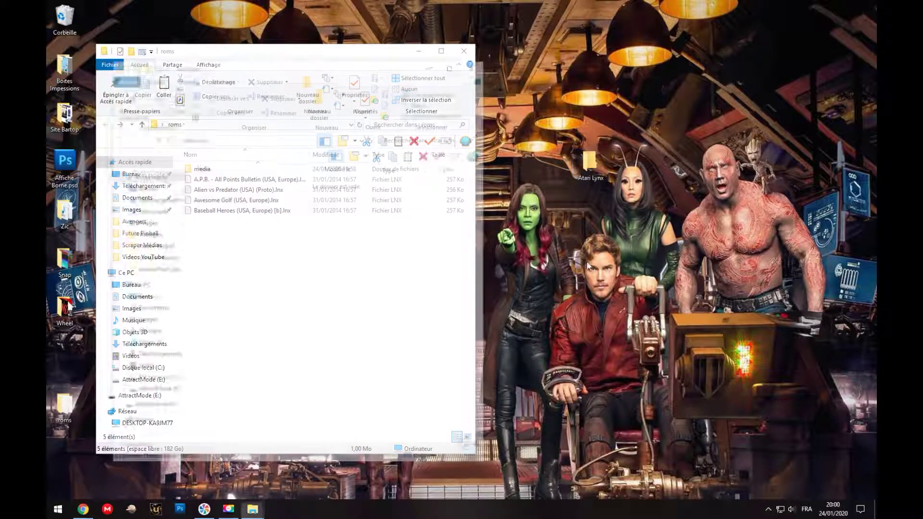
left_click_drag(385, 70, 755, 59)
left_click_drag(279, 252, 634, 264)
Create a subfolder named Wheel in the Atari Lynx folder
right_click(607, 315)
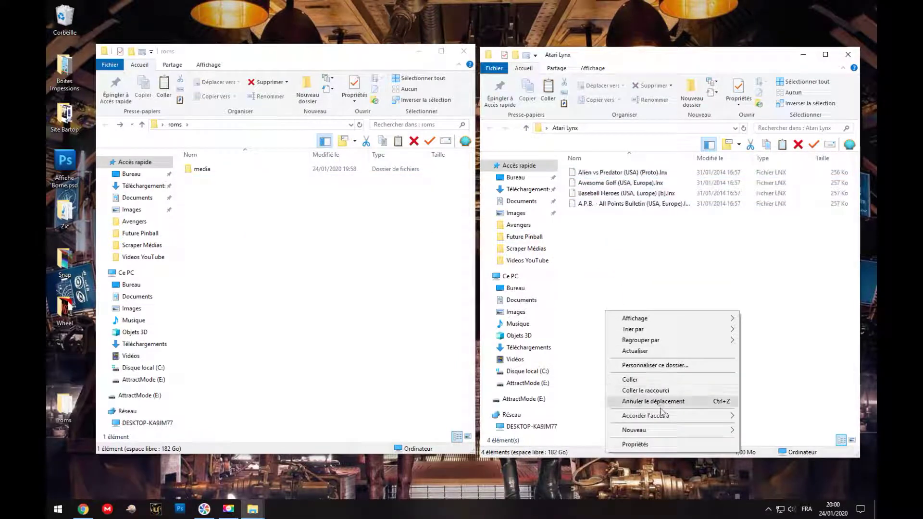
mouse_move(677, 430)
left_click(767, 306)
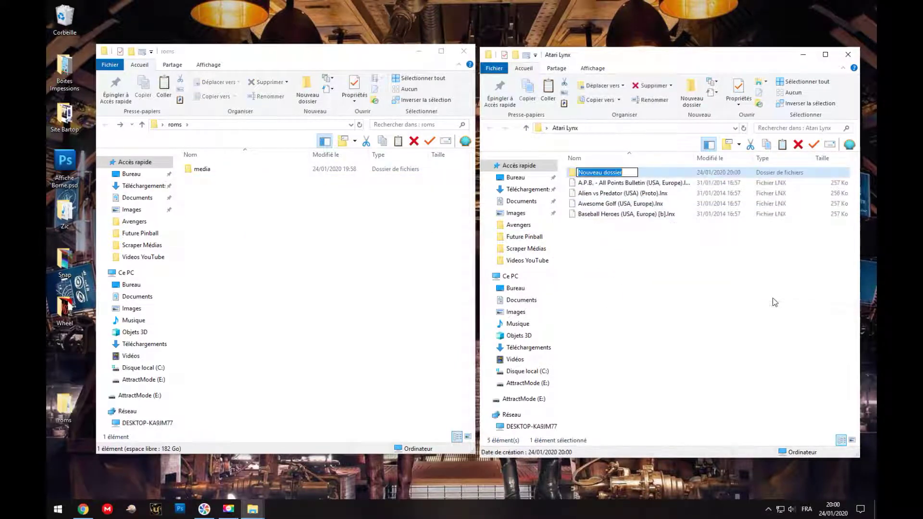
type("Wheel")
key("Return")
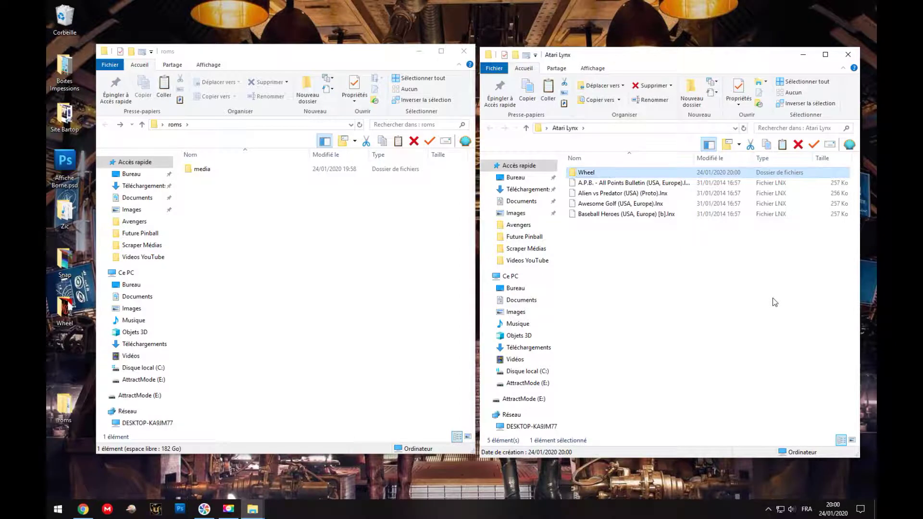
Add a second subfolder named Snap beside Wheel in the Atari Lynx folder
right_click(644, 315)
mouse_move(716, 429)
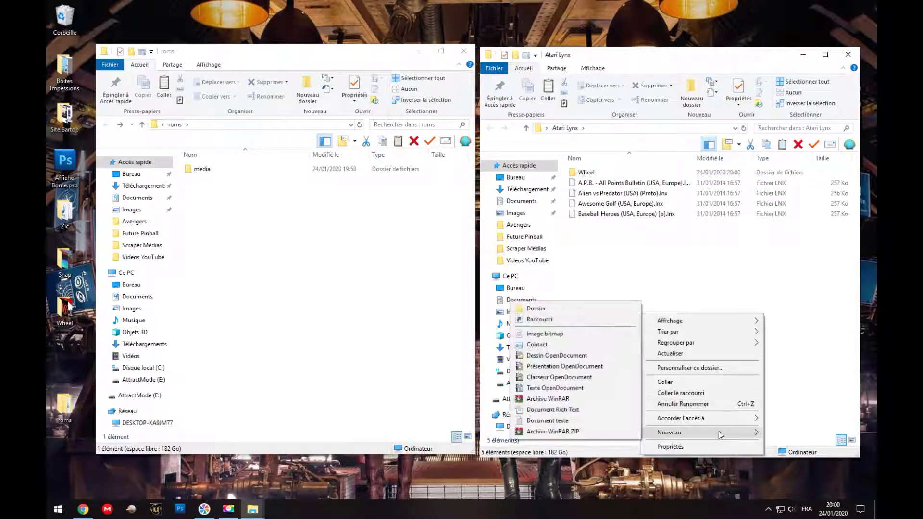
left_click(576, 313)
type("Snap")
key("Return")
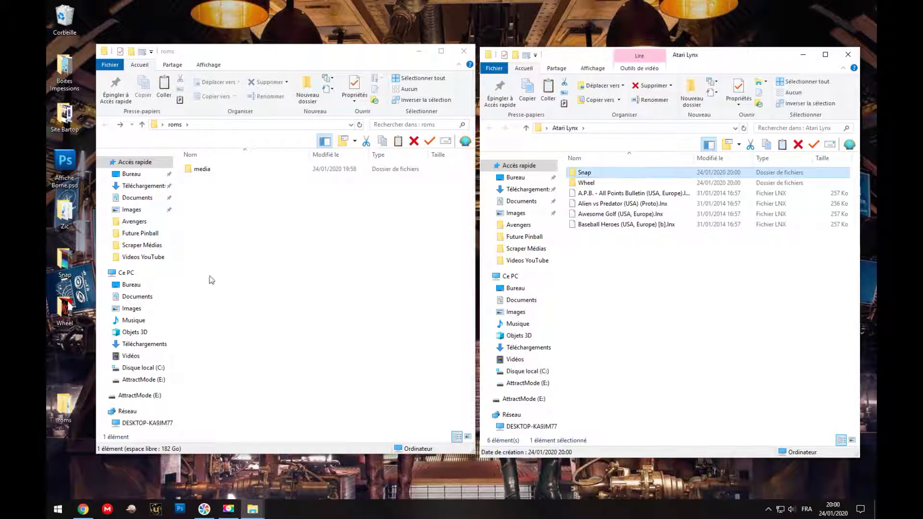
Move the four game videos from the roms media videos folder into Snap and return to media
double_click(201, 169)
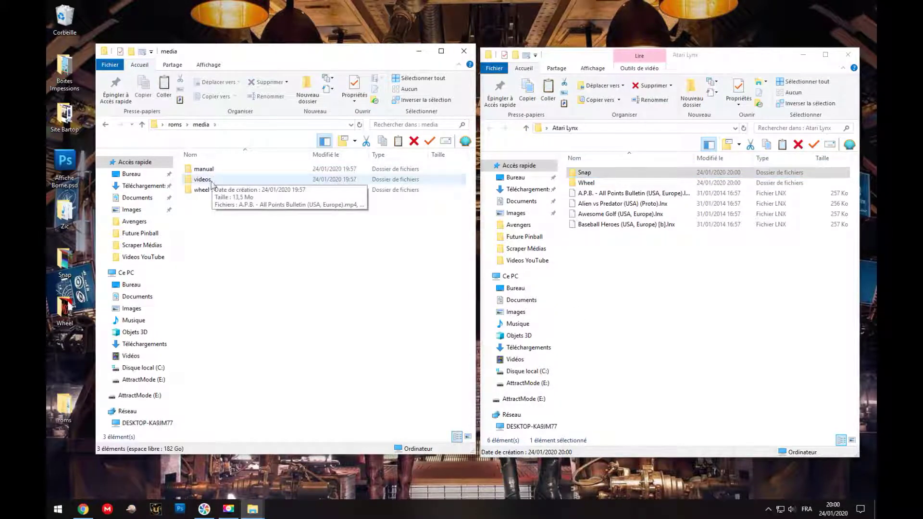
double_click(212, 184)
left_click_drag(421, 217, 596, 174)
left_click(105, 124)
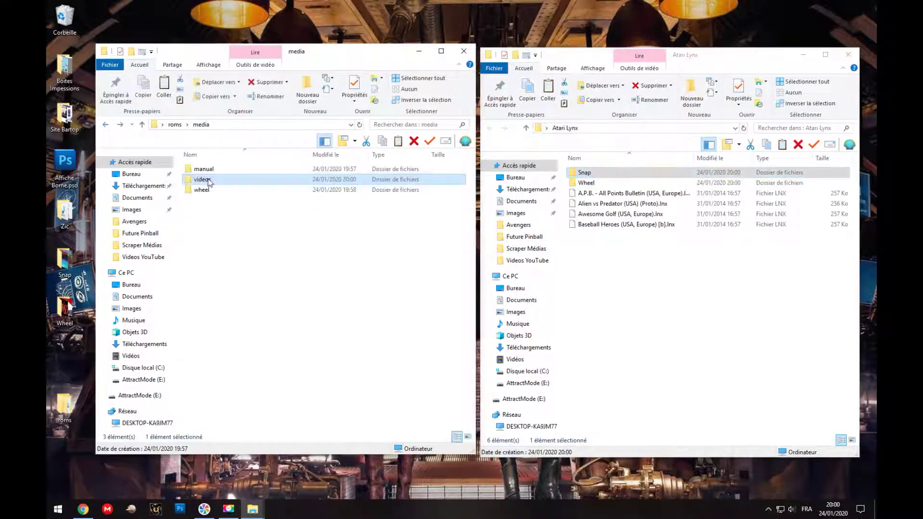
Move the four logo PNGs from the media wheel folder into the Atari Lynx Wheel folder and close the source window
double_click(202, 189)
left_click_drag(440, 201, 207, 163)
right_click(199, 162)
left_click(227, 394)
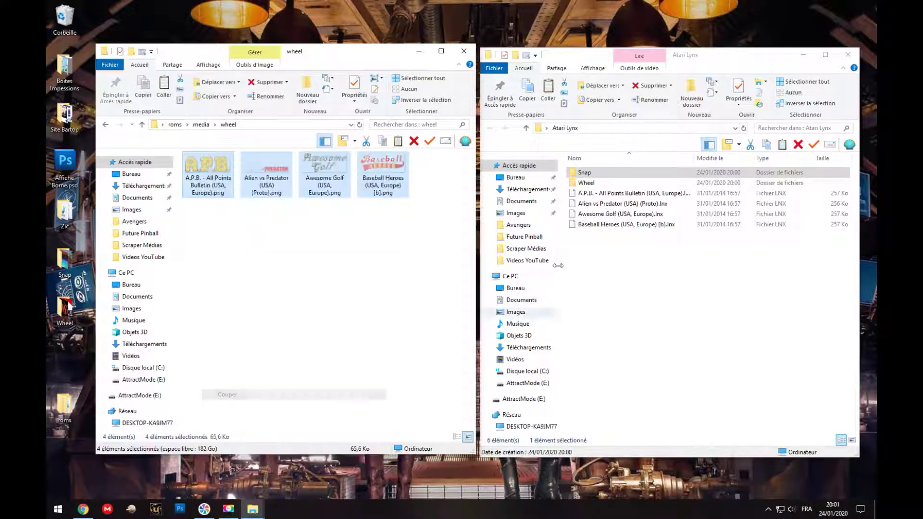
double_click(586, 183)
right_click(601, 223)
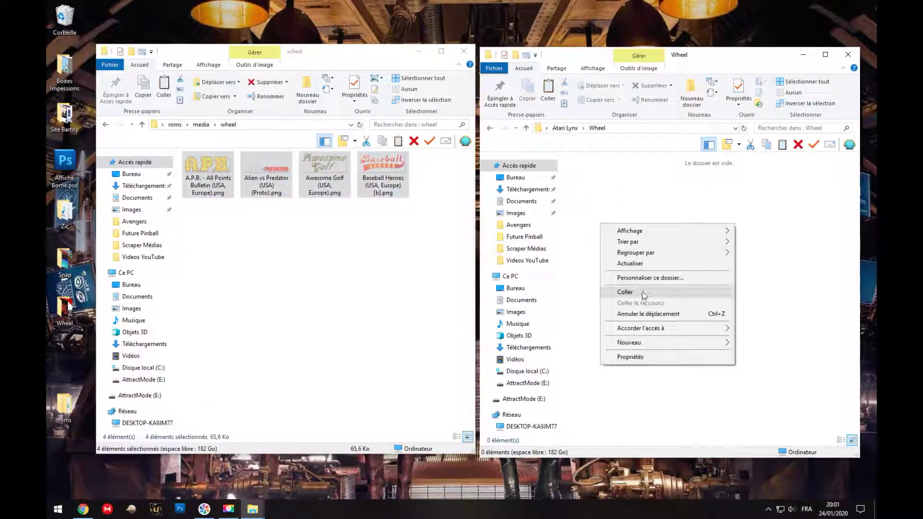
left_click(643, 292)
left_click(489, 128)
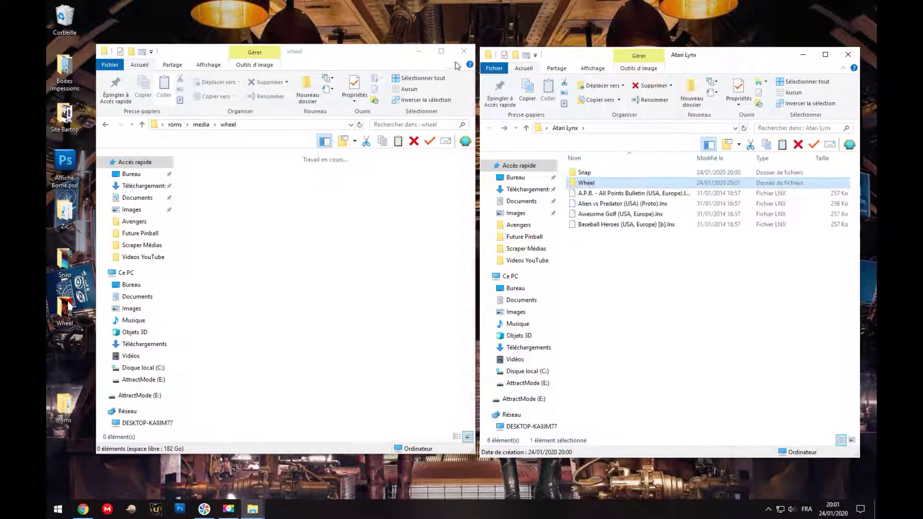
left_click(463, 50)
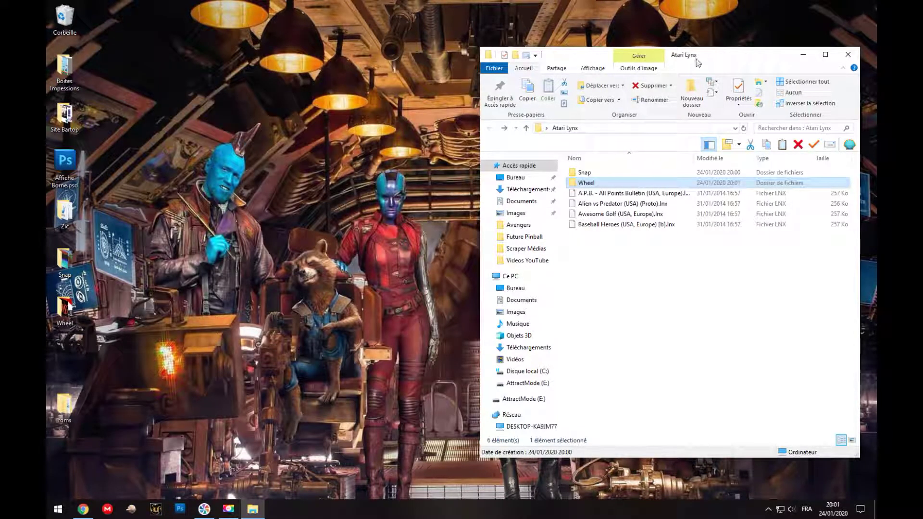
Centre the Atari Lynx window, check the contents of Wheel and Snap, and close it
left_click_drag(715, 59, 539, 67)
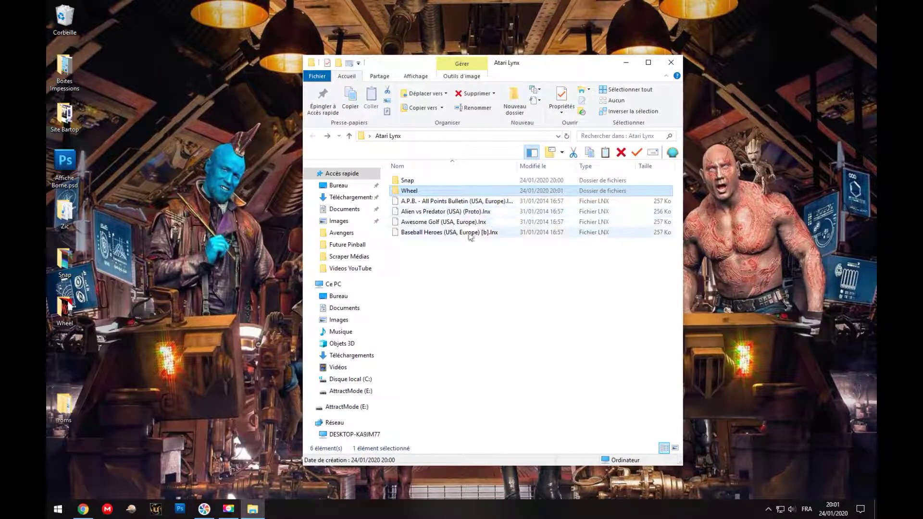
double_click(412, 192)
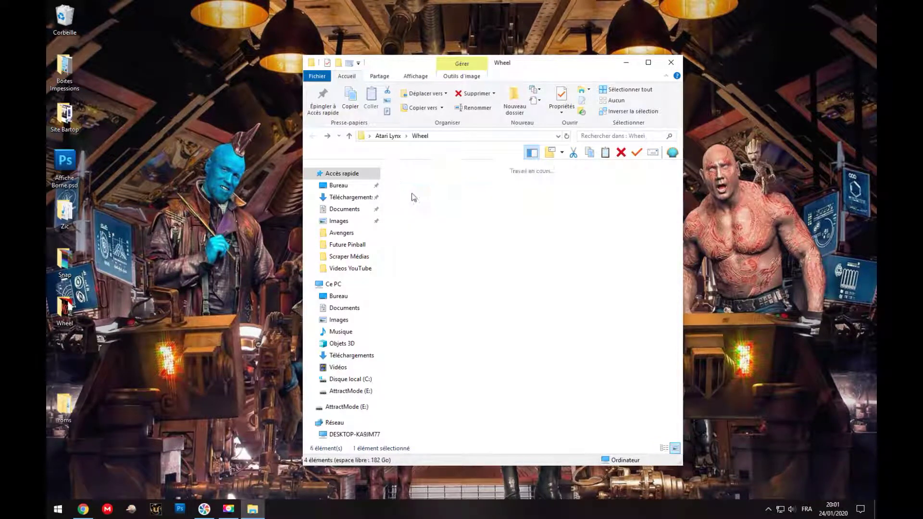
key("alt+Left")
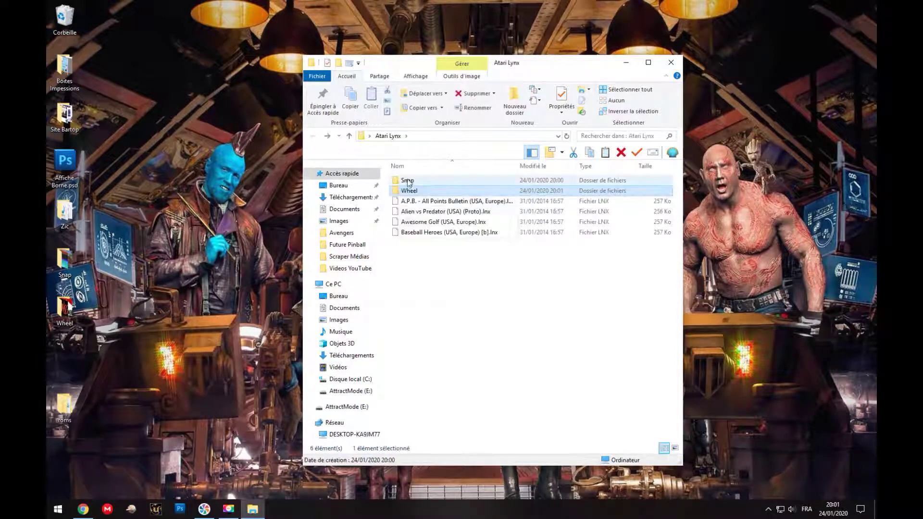
double_click(407, 181)
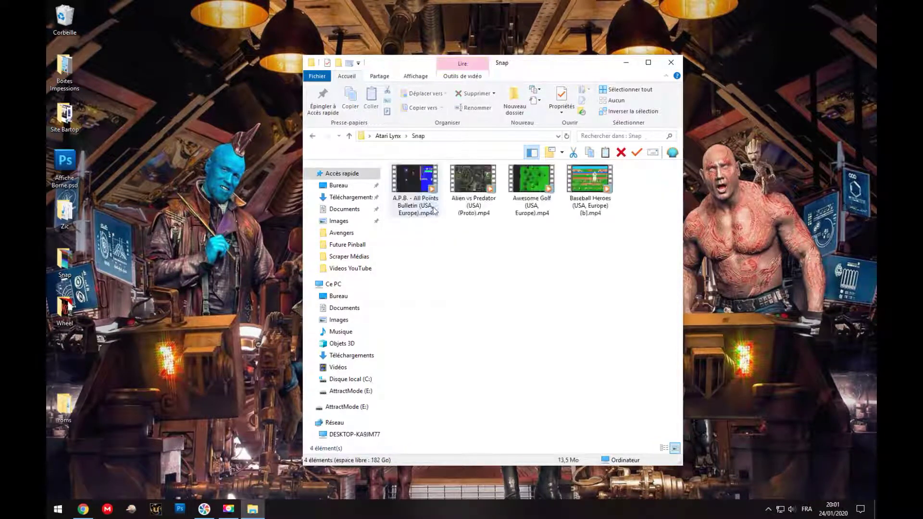
left_click(315, 138)
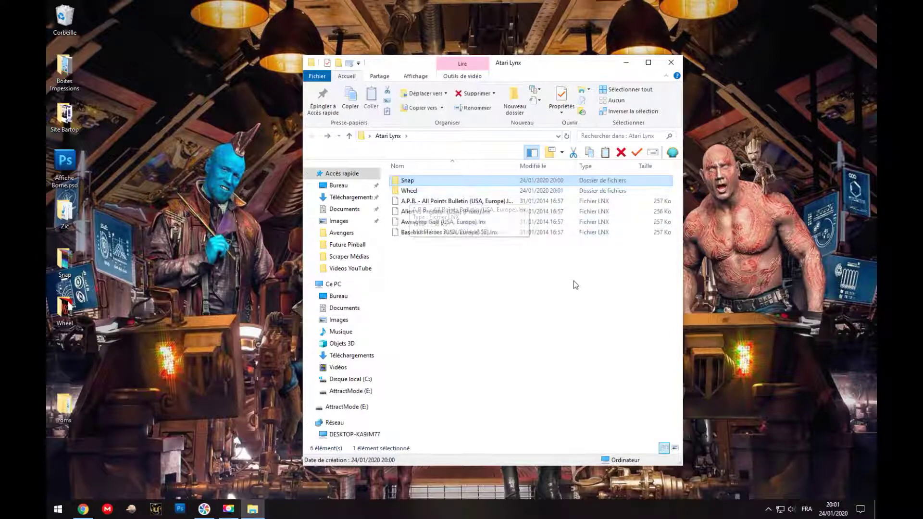
left_click(670, 62)
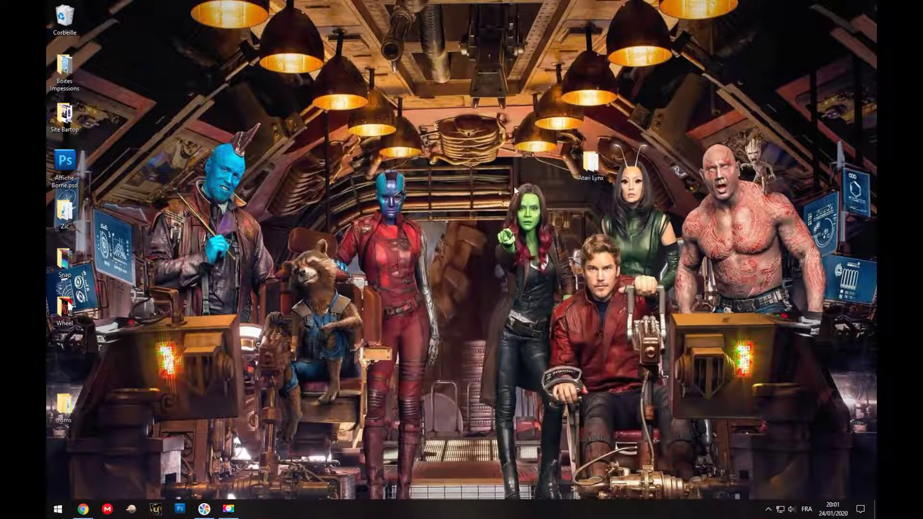